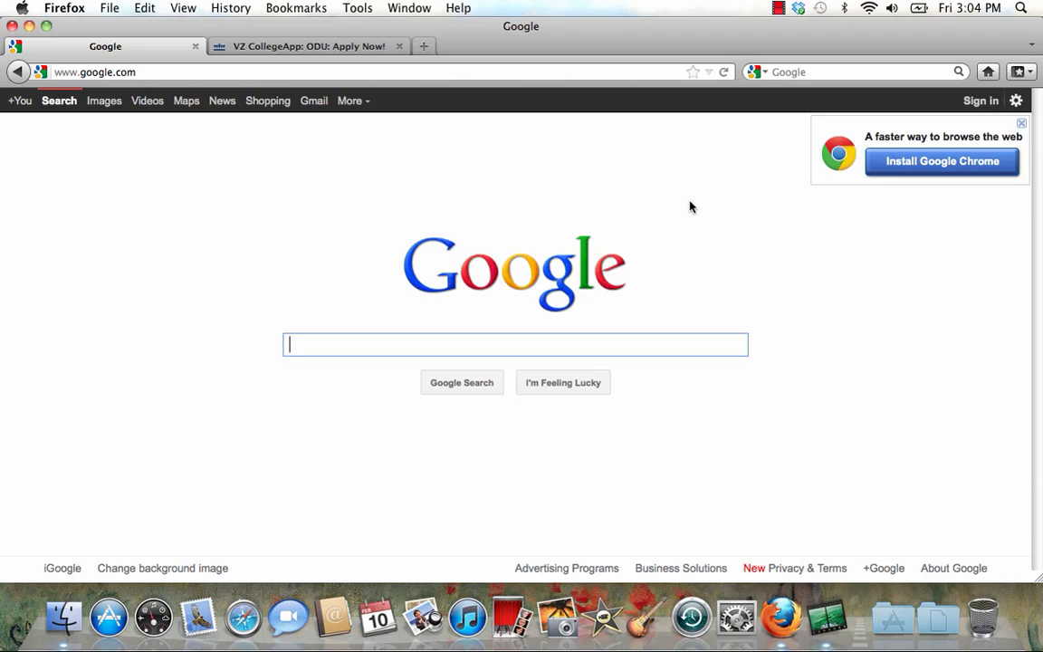
Run a Google search for 'us news'
{"action": "type", "text": "us n"}
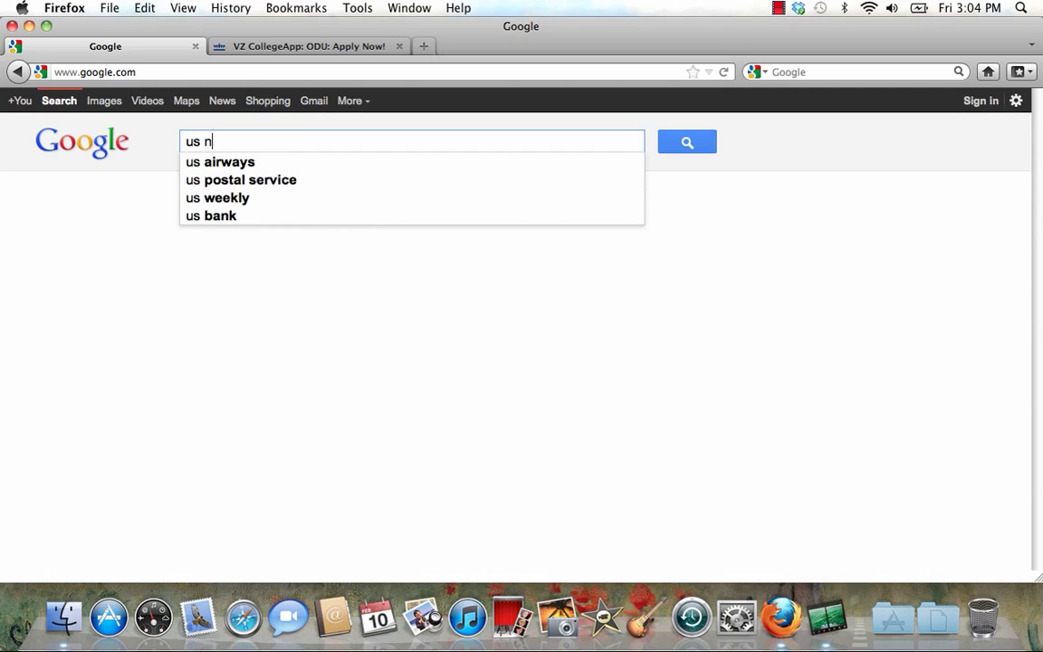
{"action": "type", "text": "ews"}
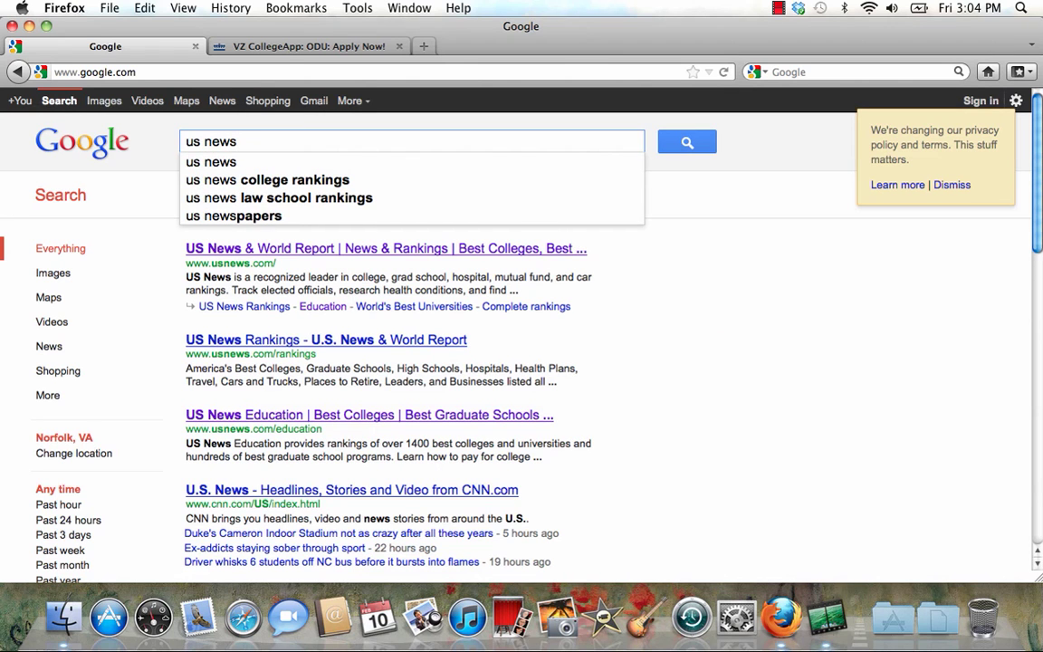
{"action": "key", "text": "Return"}
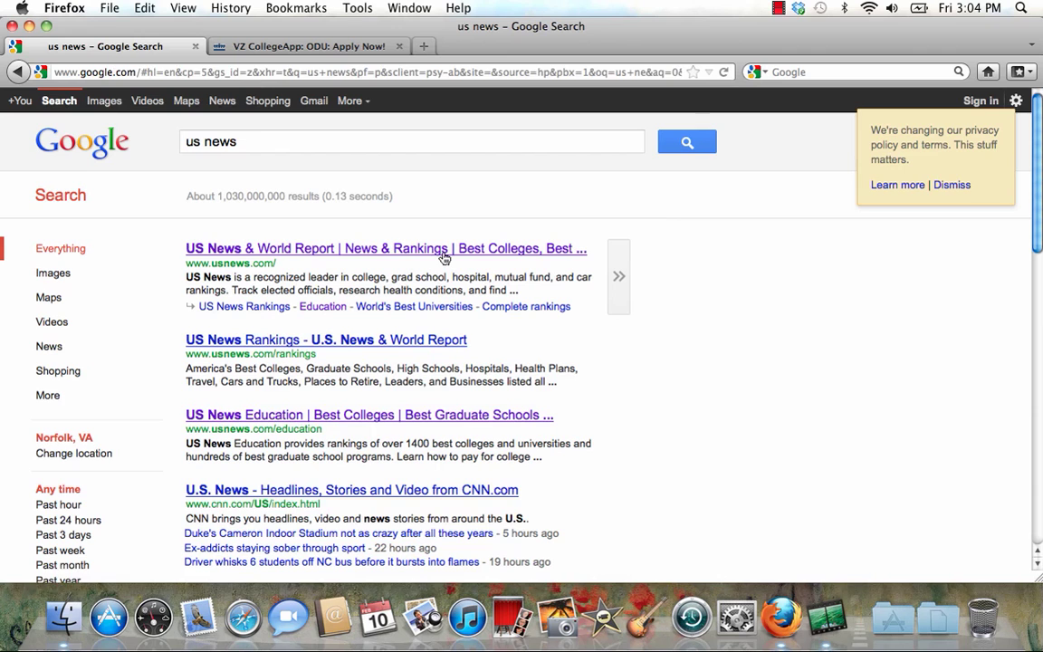
Open the U.S. News & World Report result and go to its Education section
{"action": "left_click", "coordinate": [442, 252]}
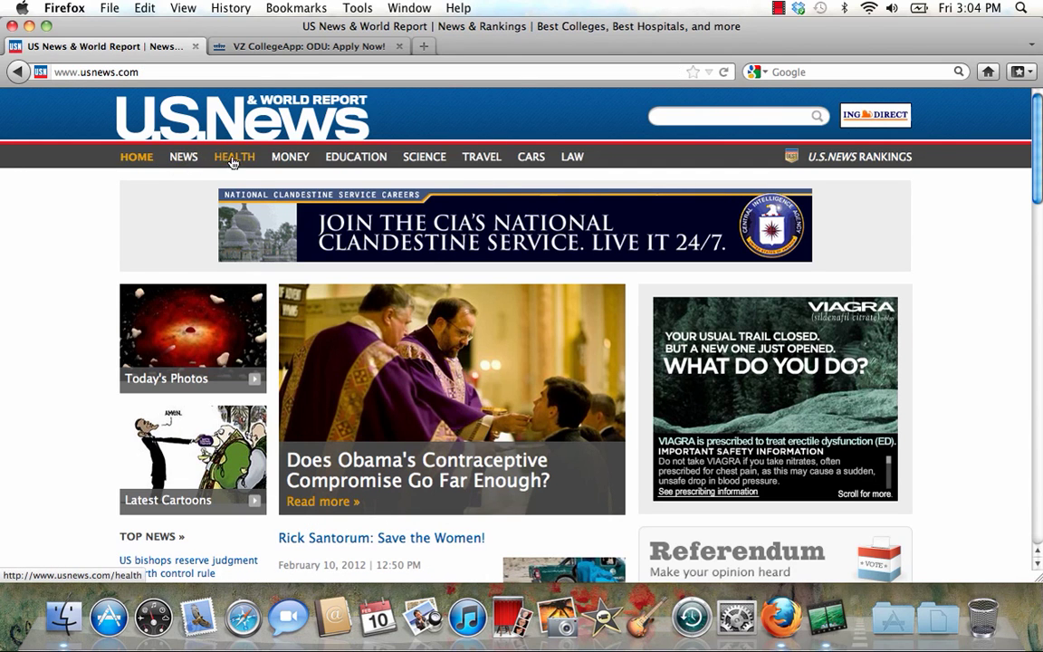
{"action": "left_click", "coordinate": [368, 158]}
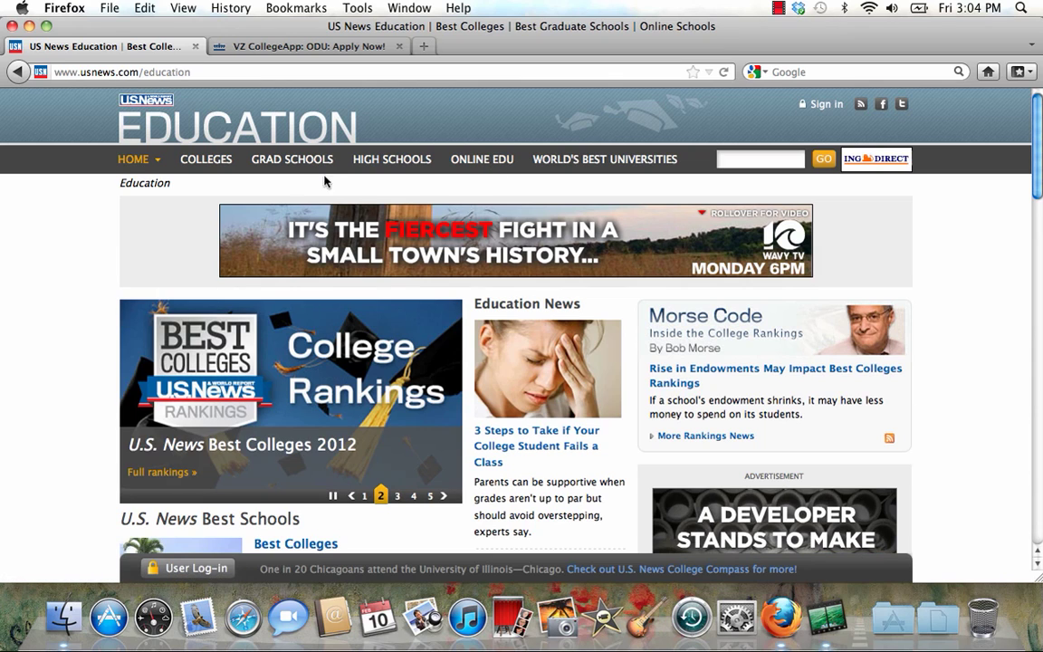
Open Best Colleges and search for schools with State/Region set to Virginia
{"action": "left_click", "coordinate": [214, 162]}
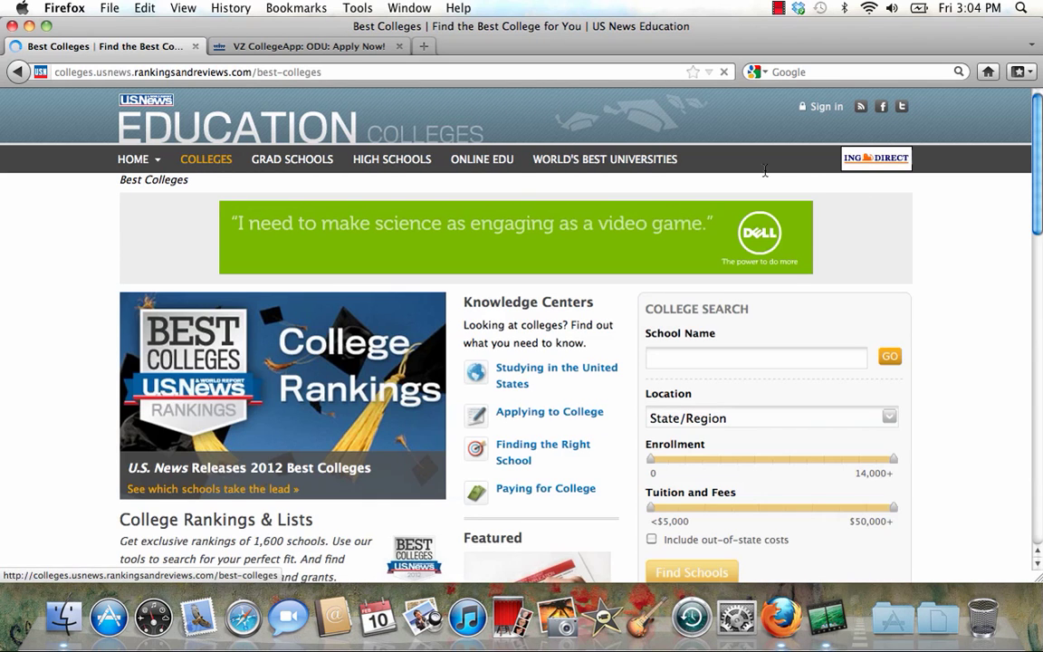
{"action": "scroll", "coordinate": [970, 276], "scroll_direction": "down", "scroll_amount": 5}
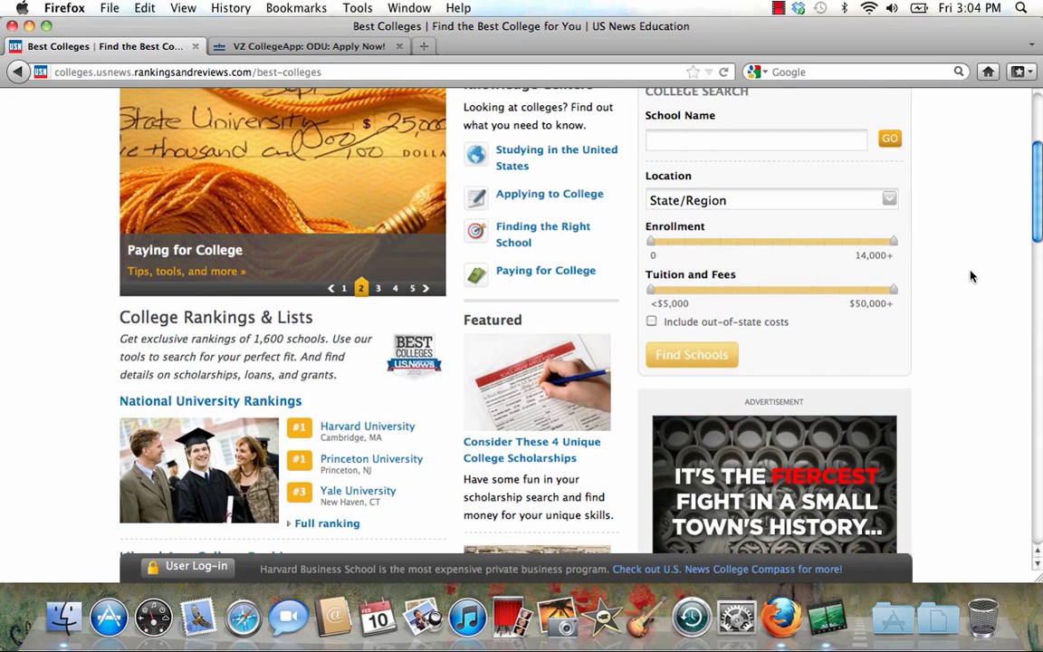
{"action": "left_click", "coordinate": [728, 141]}
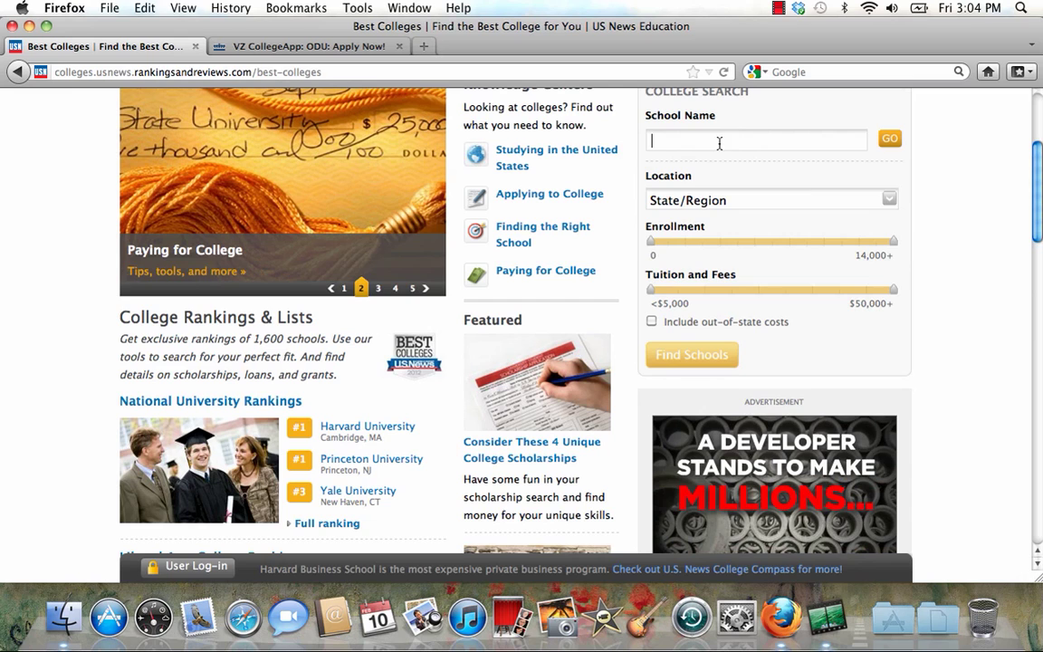
{"action": "left_click", "coordinate": [890, 201]}
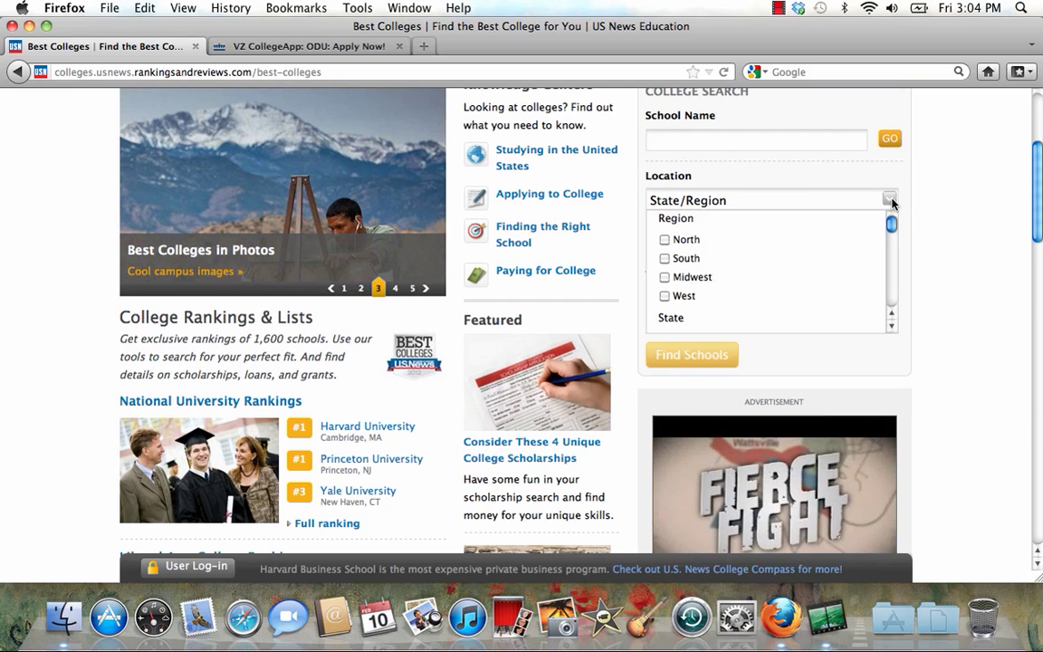
{"action": "left_click_drag", "start_coordinate": [891, 225], "coordinate": [894, 304]}
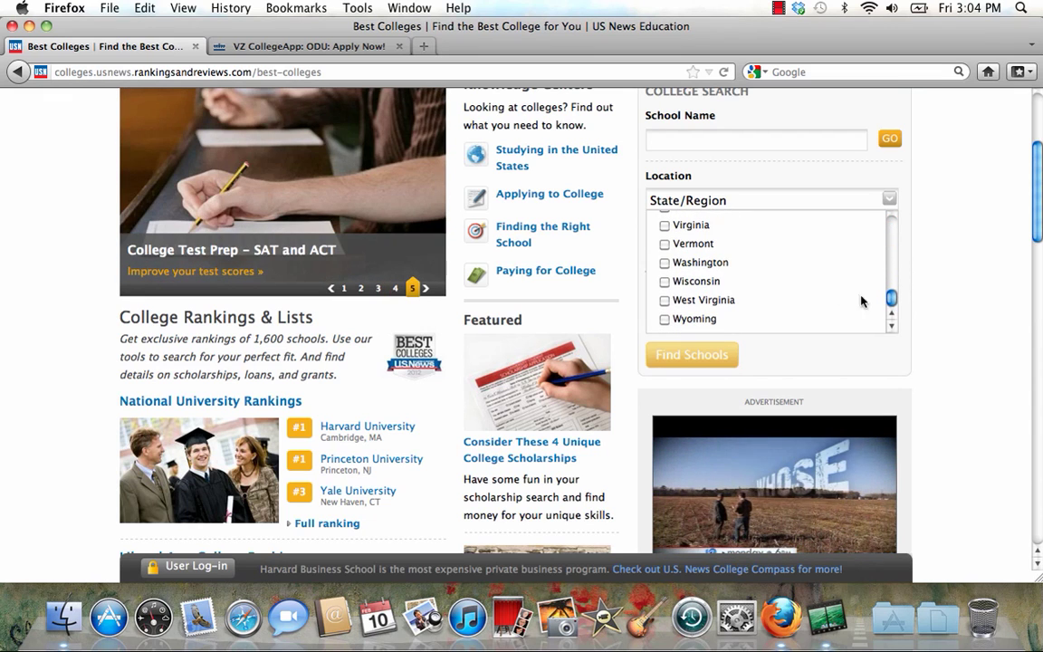
{"action": "left_click", "coordinate": [665, 225]}
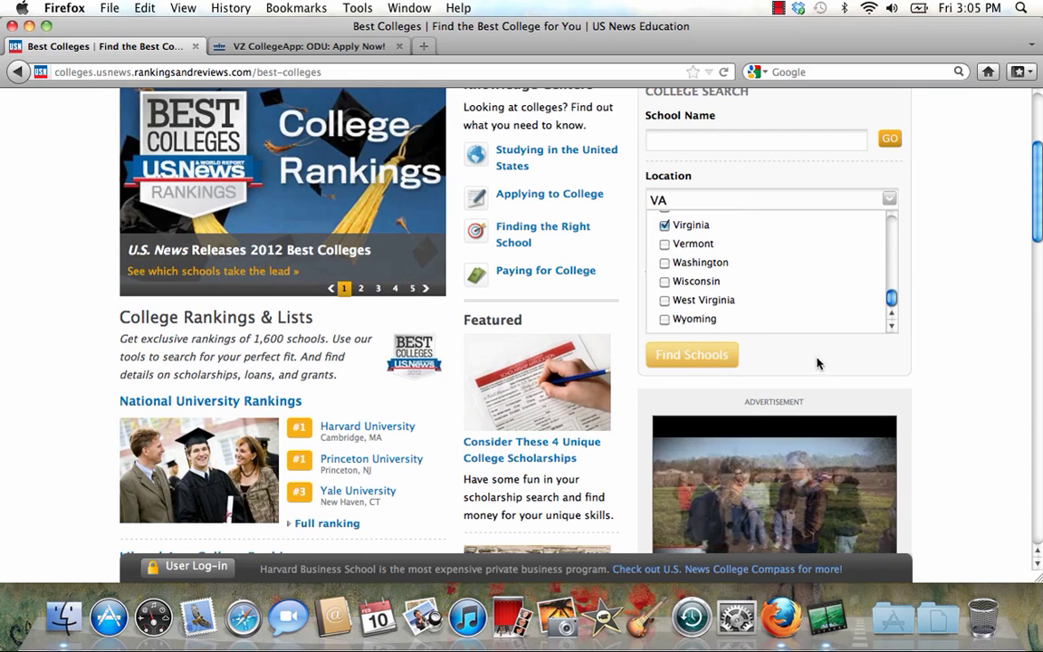
{"action": "left_click", "coordinate": [715, 358]}
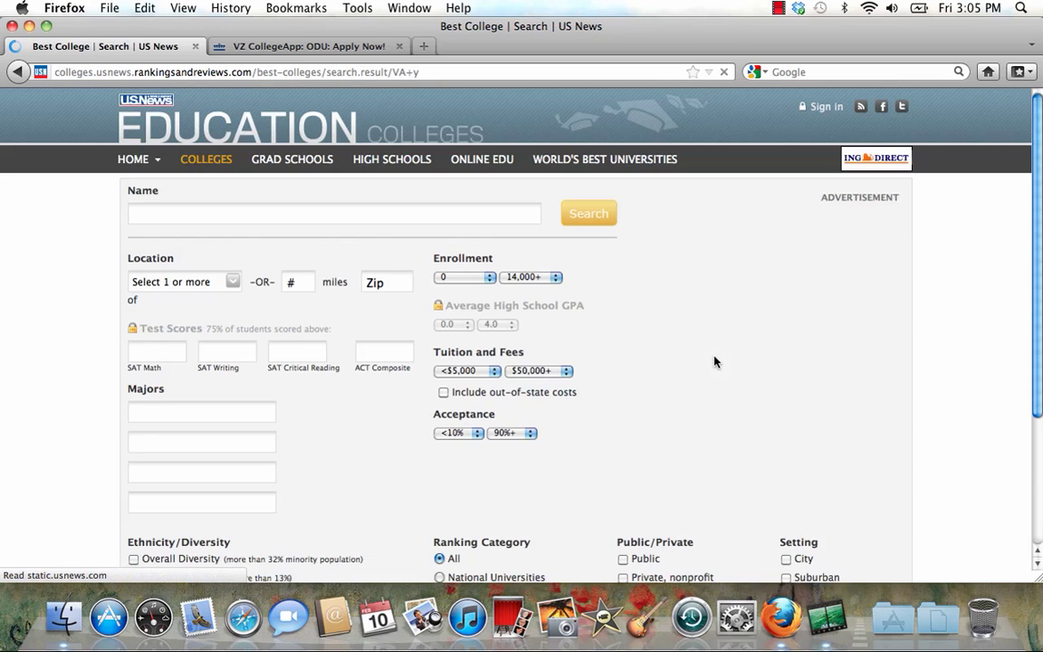
Scroll through the 42 Virginia results down to Old Dominion University
{"action": "scroll", "coordinate": [714, 362], "scroll_direction": "down", "scroll_amount": 5}
{"action": "scroll", "coordinate": [714, 362], "scroll_direction": "down", "scroll_amount": 3}
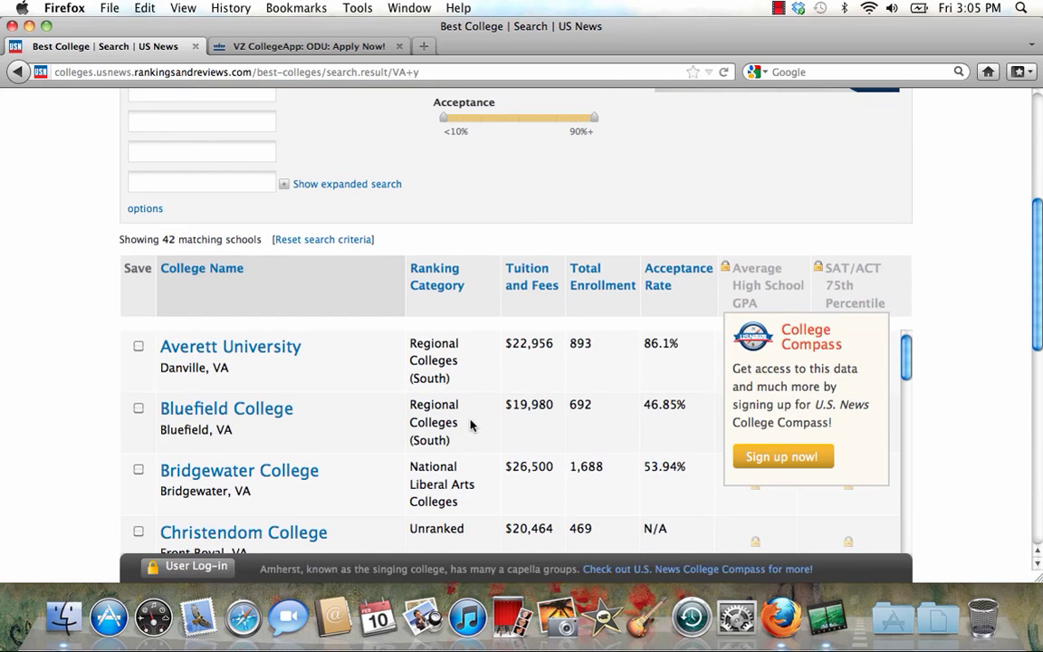
{"action": "scroll", "coordinate": [486, 419], "scroll_direction": "down", "scroll_amount": 1}
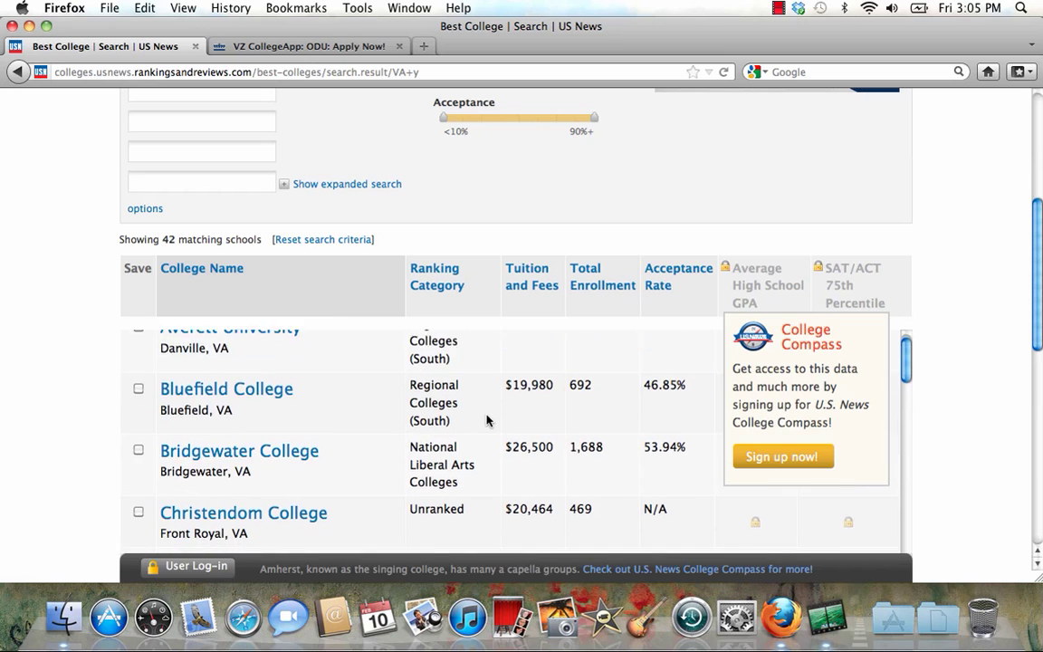
{"action": "scroll", "coordinate": [486, 419], "scroll_direction": "down", "scroll_amount": 1}
{"action": "scroll", "coordinate": [486, 419], "scroll_direction": "down", "scroll_amount": 2}
{"action": "scroll", "coordinate": [486, 419], "scroll_direction": "down", "scroll_amount": 3}
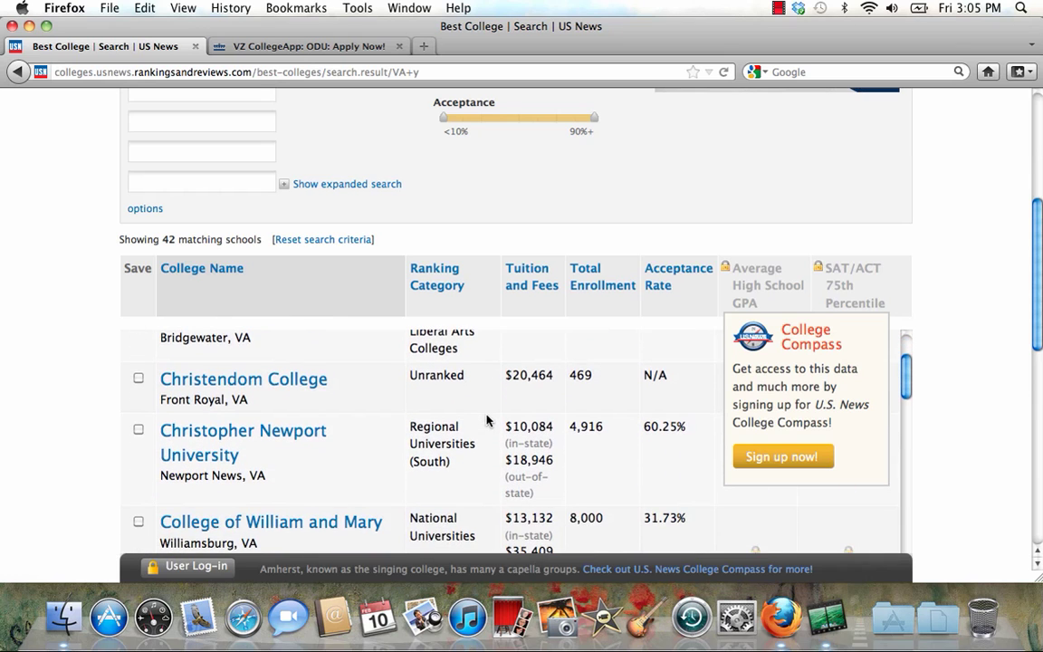
{"action": "scroll", "coordinate": [486, 419], "scroll_direction": "down", "scroll_amount": 2}
{"action": "scroll", "coordinate": [486, 419], "scroll_direction": "down", "scroll_amount": 1}
{"action": "scroll", "coordinate": [486, 419], "scroll_direction": "down", "scroll_amount": 1}
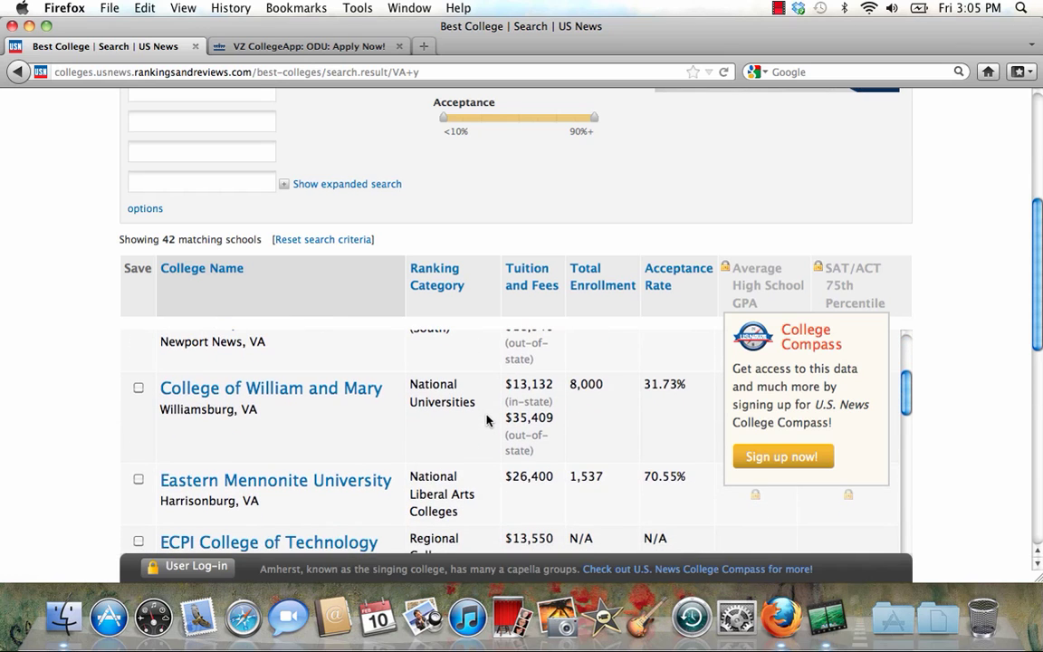
{"action": "scroll", "coordinate": [486, 419], "scroll_direction": "down", "scroll_amount": 2}
{"action": "scroll", "coordinate": [486, 419], "scroll_direction": "down", "scroll_amount": 1}
{"action": "scroll", "coordinate": [486, 419], "scroll_direction": "down", "scroll_amount": 1}
{"action": "scroll", "coordinate": [486, 419], "scroll_direction": "down", "scroll_amount": 3}
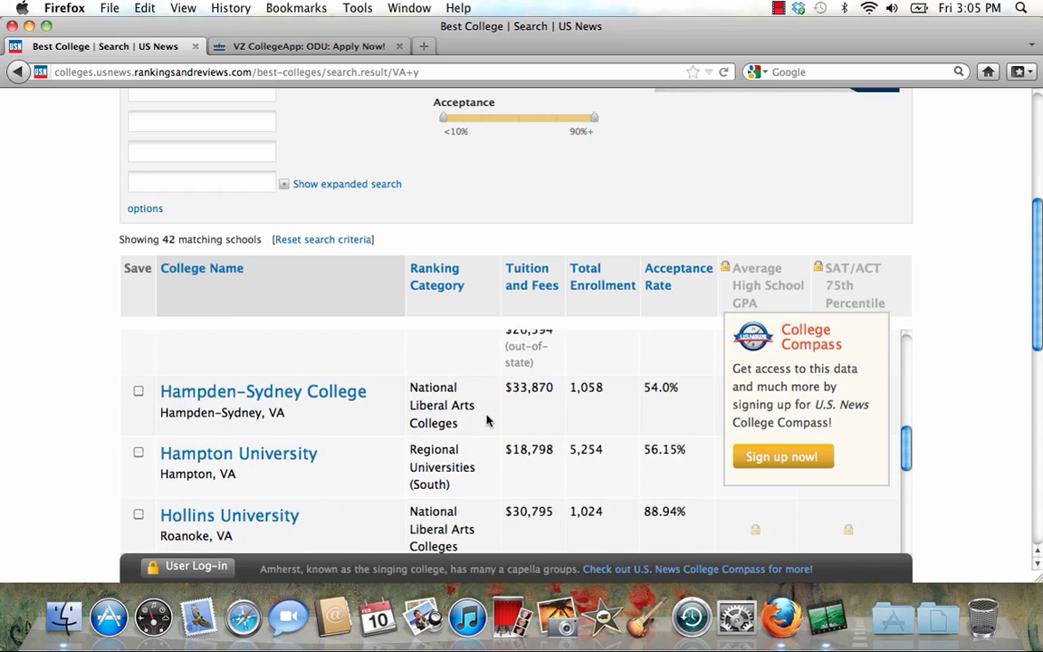
{"action": "scroll", "coordinate": [486, 419], "scroll_direction": "down", "scroll_amount": 1}
{"action": "scroll", "coordinate": [486, 419], "scroll_direction": "down", "scroll_amount": 2}
{"action": "scroll", "coordinate": [486, 419], "scroll_direction": "down", "scroll_amount": 1}
{"action": "scroll", "coordinate": [485, 419], "scroll_direction": "down", "scroll_amount": 3}
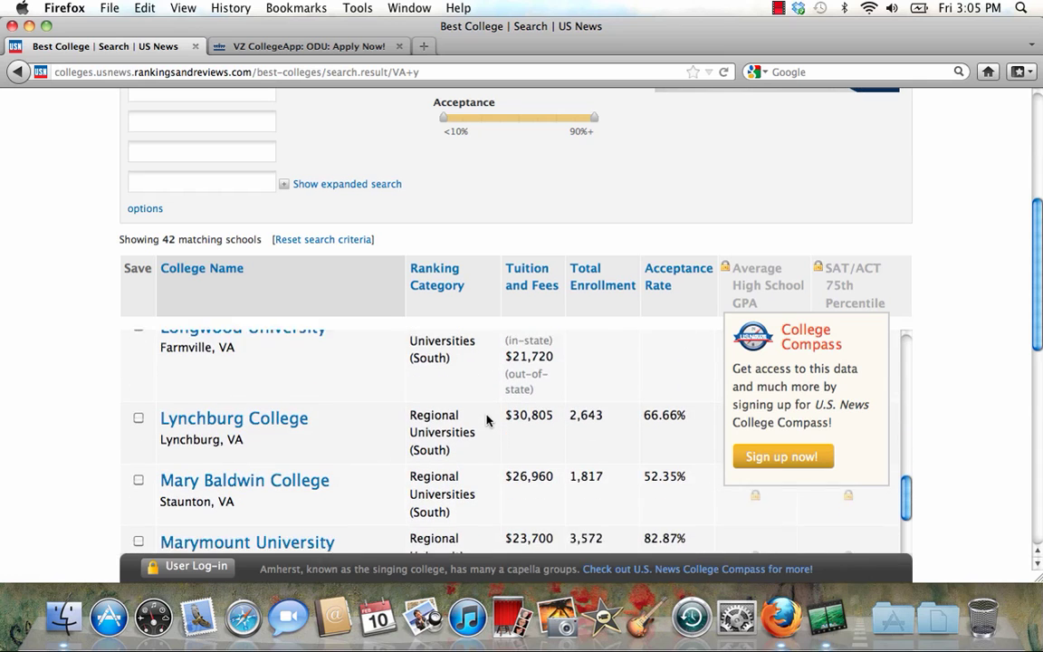
{"action": "scroll", "coordinate": [486, 419], "scroll_direction": "down", "scroll_amount": 1}
{"action": "scroll", "coordinate": [488, 419], "scroll_direction": "down", "scroll_amount": 3}
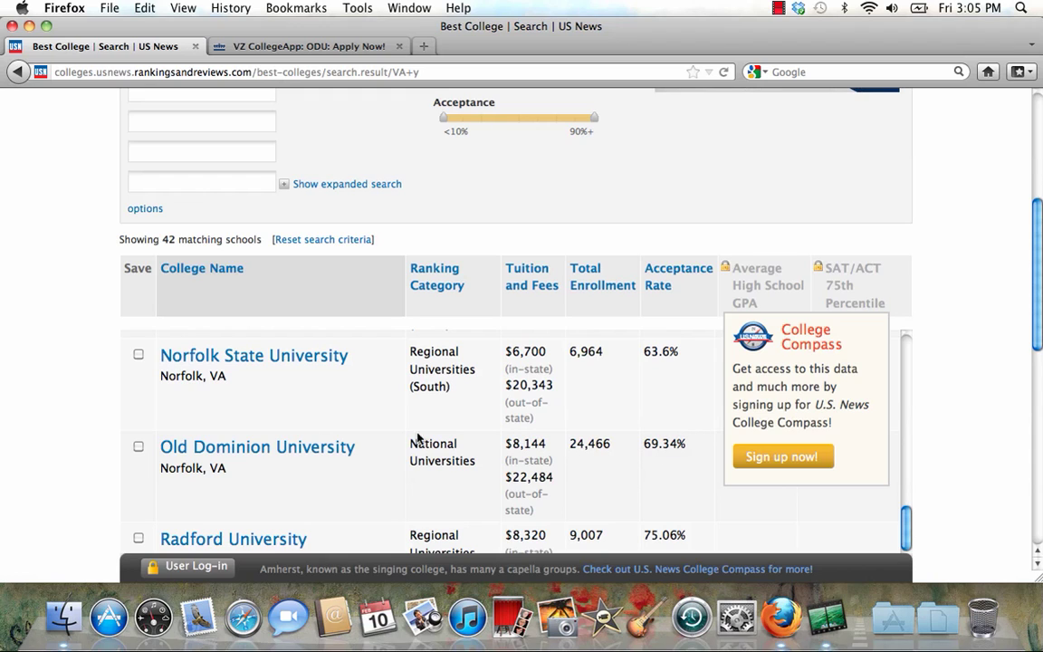
{"action": "left_click", "coordinate": [218, 447]}
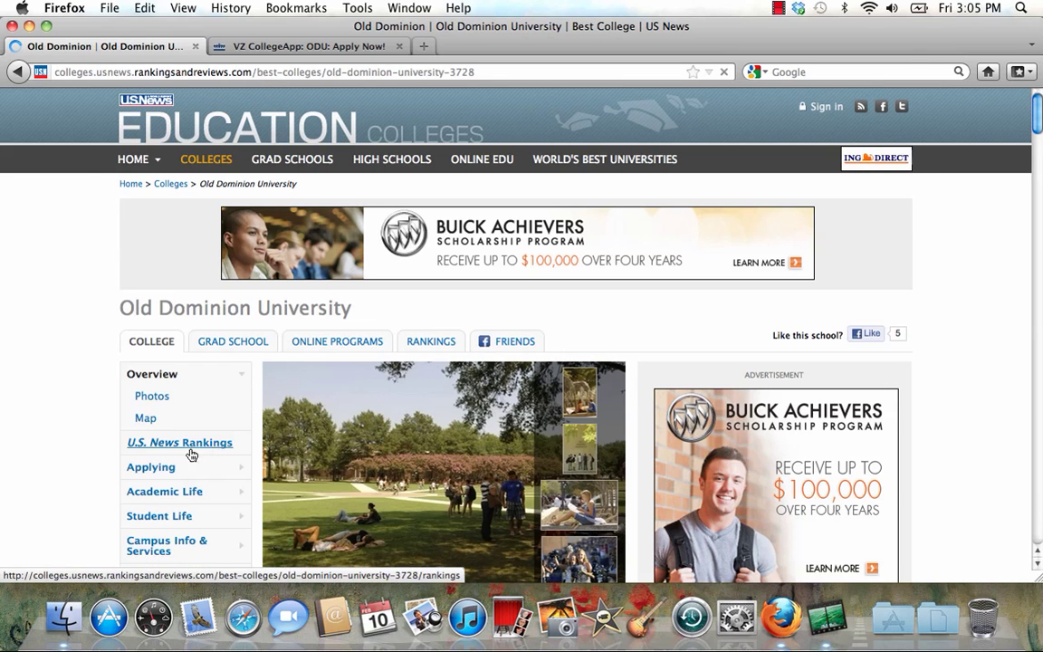
{"action": "left_click", "coordinate": [191, 443]}
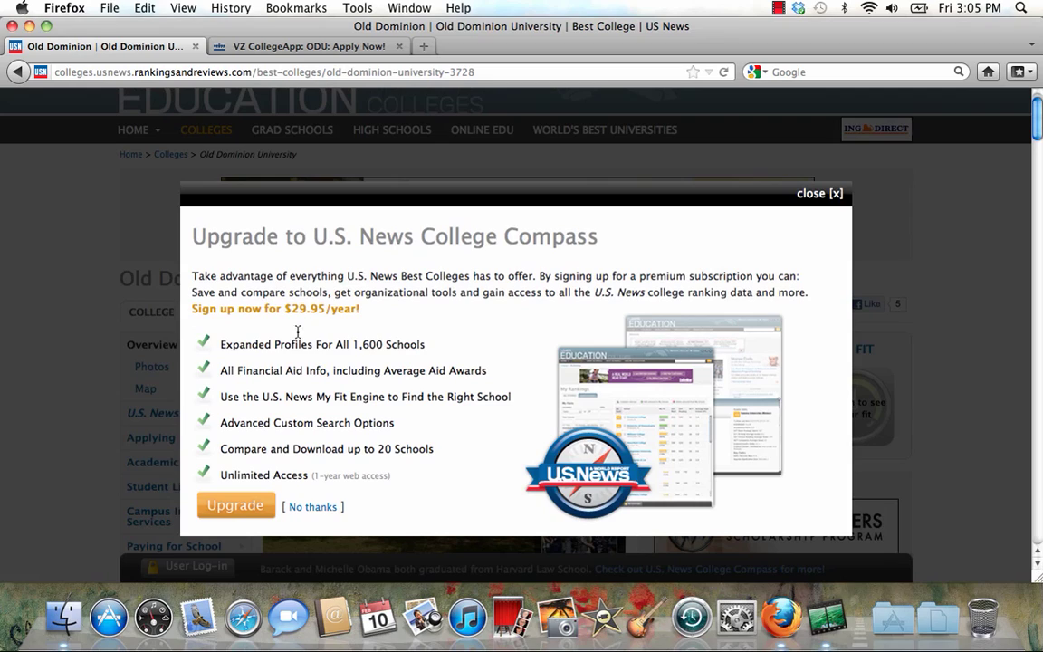
{"action": "left_click", "coordinate": [830, 194]}
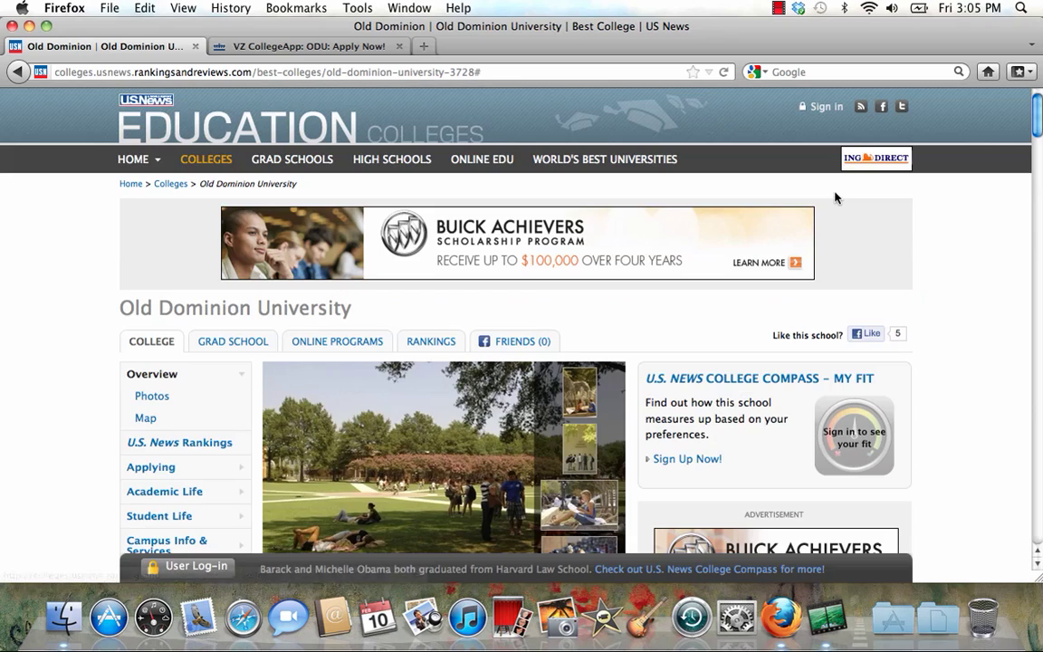
Scroll through ODU's summary and quick stats
{"action": "scroll", "coordinate": [48, 415], "scroll_direction": "down", "scroll_amount": 5}
{"action": "scroll", "coordinate": [48, 414], "scroll_direction": "down", "scroll_amount": 1}
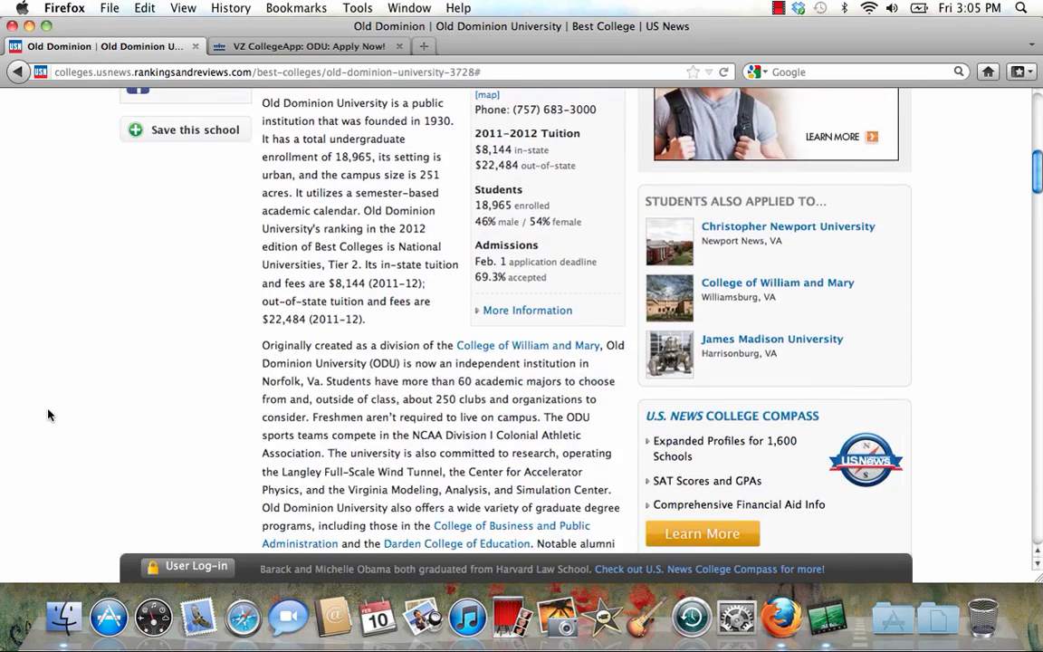
{"action": "scroll", "coordinate": [48, 415], "scroll_direction": "down", "scroll_amount": 3}
{"action": "scroll", "coordinate": [48, 415], "scroll_direction": "up", "scroll_amount": 5}
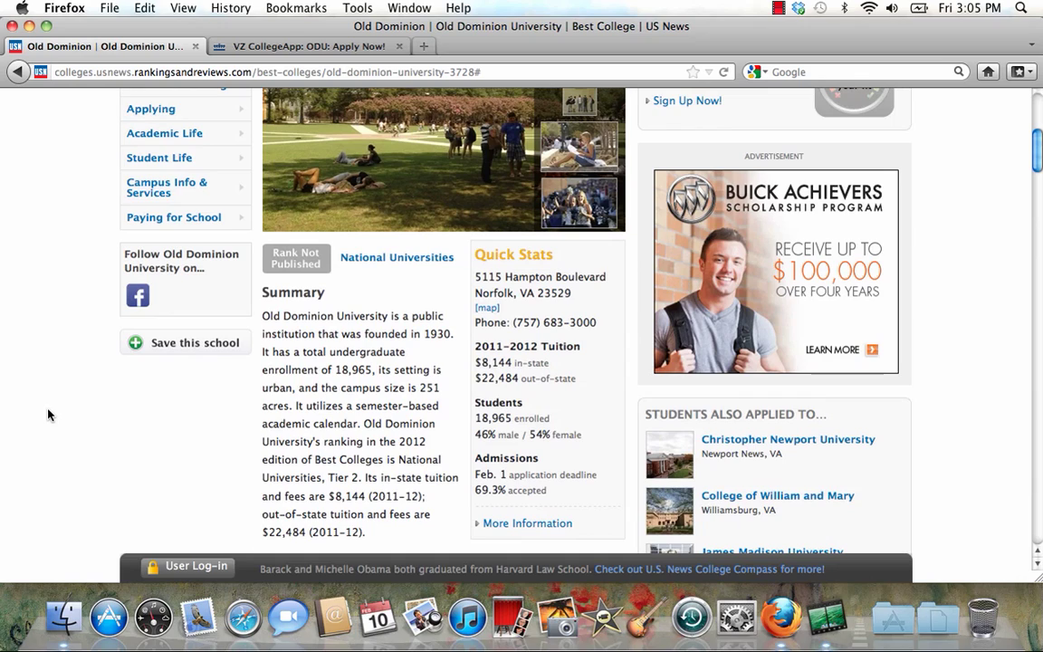
{"action": "scroll", "coordinate": [49, 415], "scroll_direction": "down", "scroll_amount": 4}
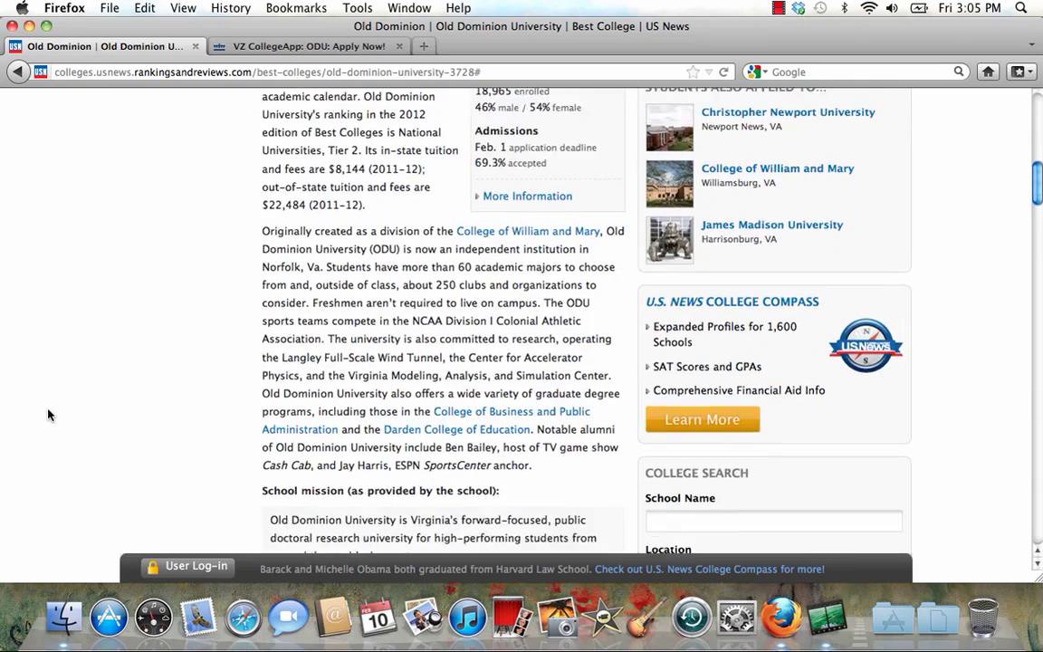
{"action": "scroll", "coordinate": [49, 414], "scroll_direction": "up", "scroll_amount": 5}
{"action": "scroll", "coordinate": [49, 414], "scroll_direction": "up", "scroll_amount": 3}
{"action": "scroll", "coordinate": [55, 390], "scroll_direction": "up", "scroll_amount": 1}
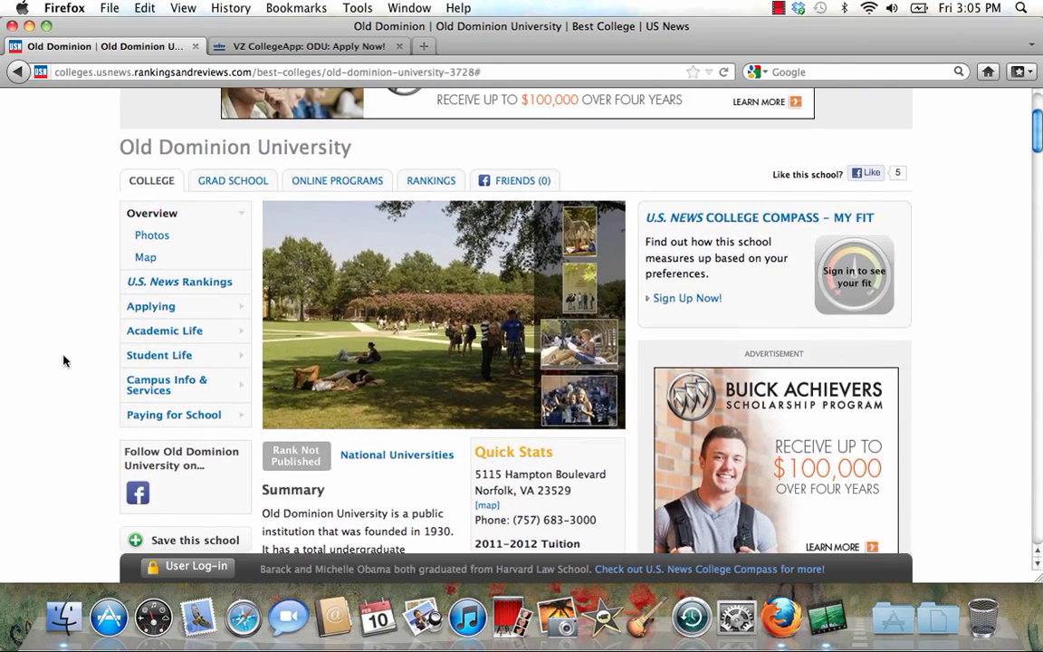
{"action": "left_click", "coordinate": [231, 182]}
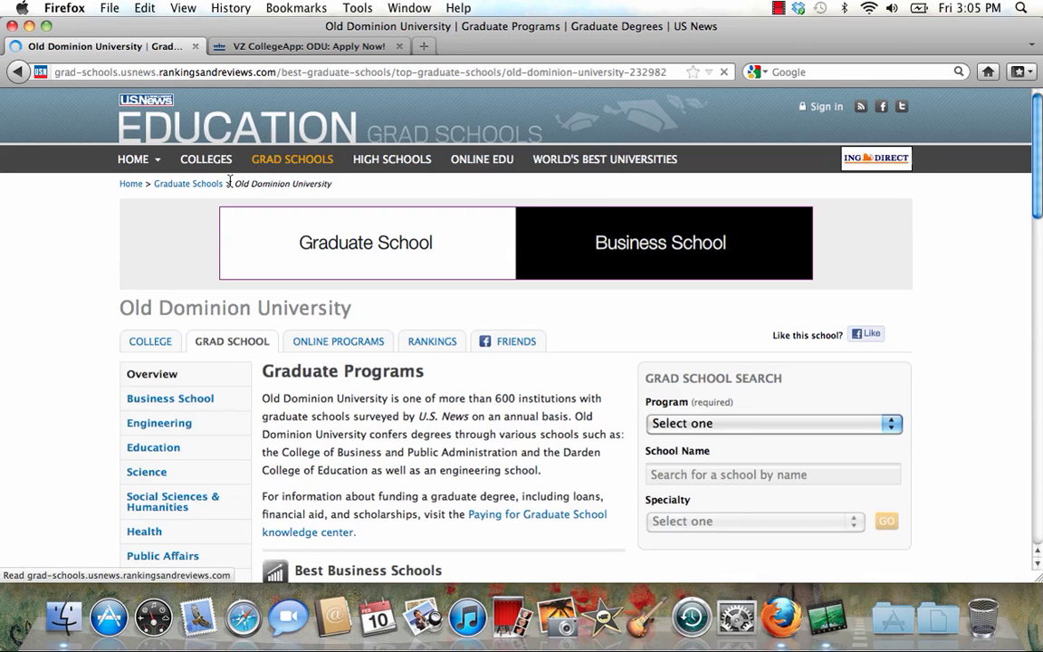
{"action": "scroll", "coordinate": [400, 430], "scroll_direction": "down", "scroll_amount": 5}
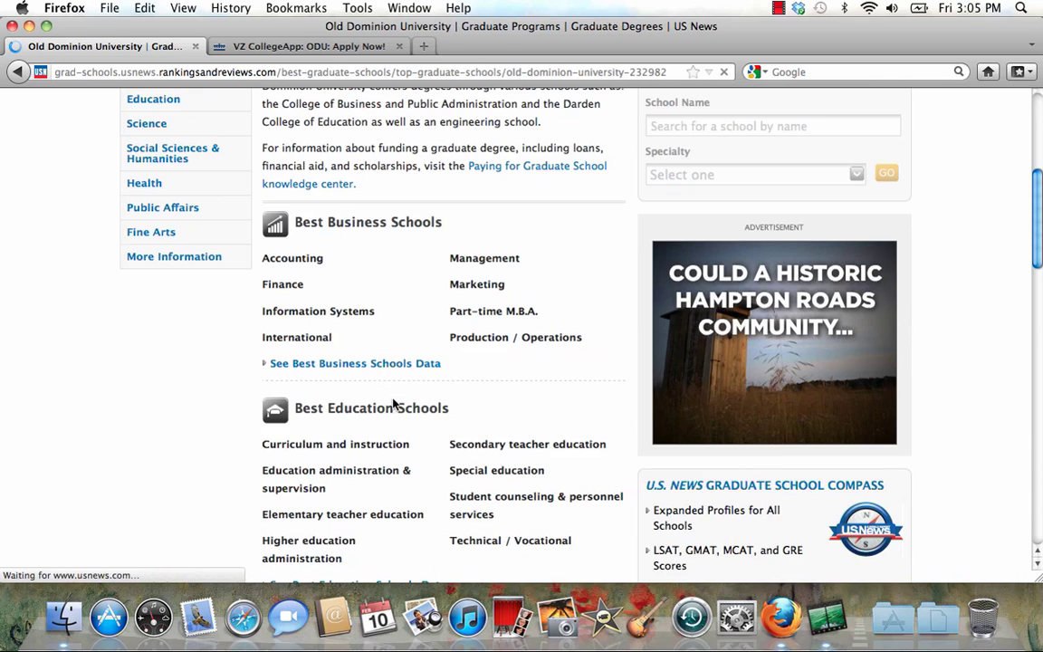
{"action": "scroll", "coordinate": [403, 338], "scroll_direction": "down", "scroll_amount": 2}
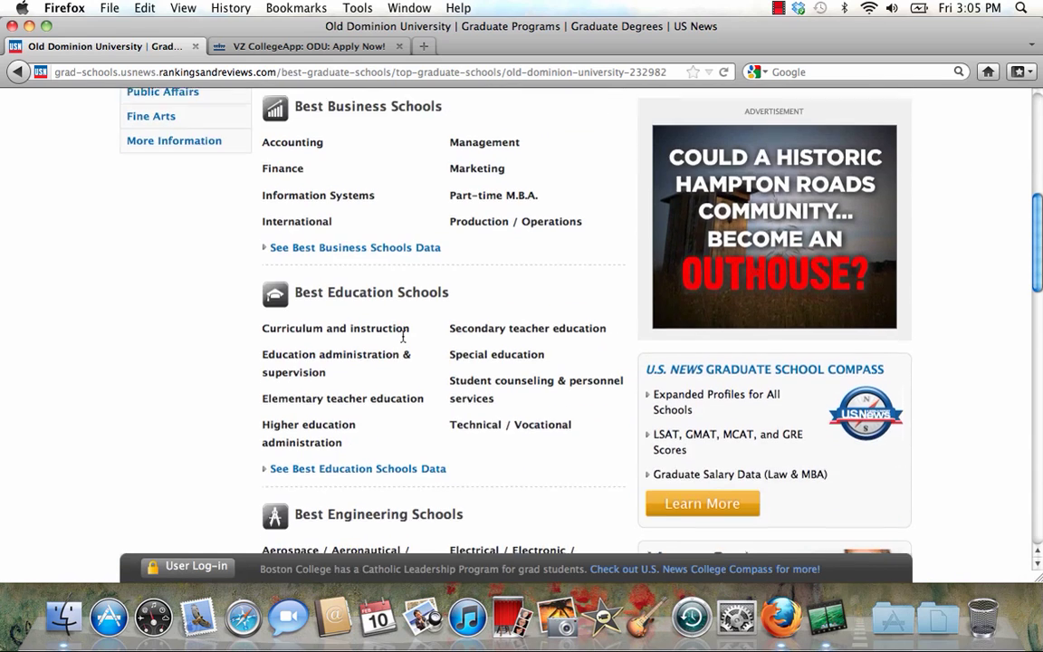
{"action": "scroll", "coordinate": [403, 339], "scroll_direction": "down", "scroll_amount": 2}
{"action": "scroll", "coordinate": [402, 338], "scroll_direction": "down", "scroll_amount": 2}
{"action": "scroll", "coordinate": [403, 339], "scroll_direction": "down", "scroll_amount": 2}
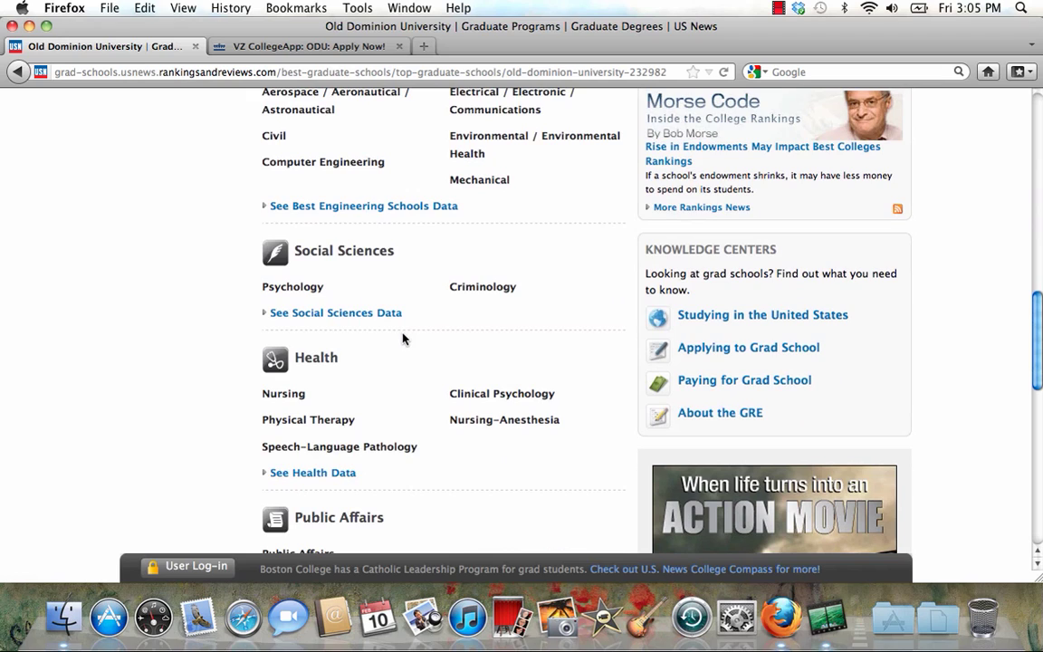
{"action": "scroll", "coordinate": [402, 338], "scroll_direction": "down", "scroll_amount": 2}
{"action": "scroll", "coordinate": [403, 339], "scroll_direction": "up", "scroll_amount": 5}
{"action": "scroll", "coordinate": [403, 339], "scroll_direction": "up", "scroll_amount": 3}
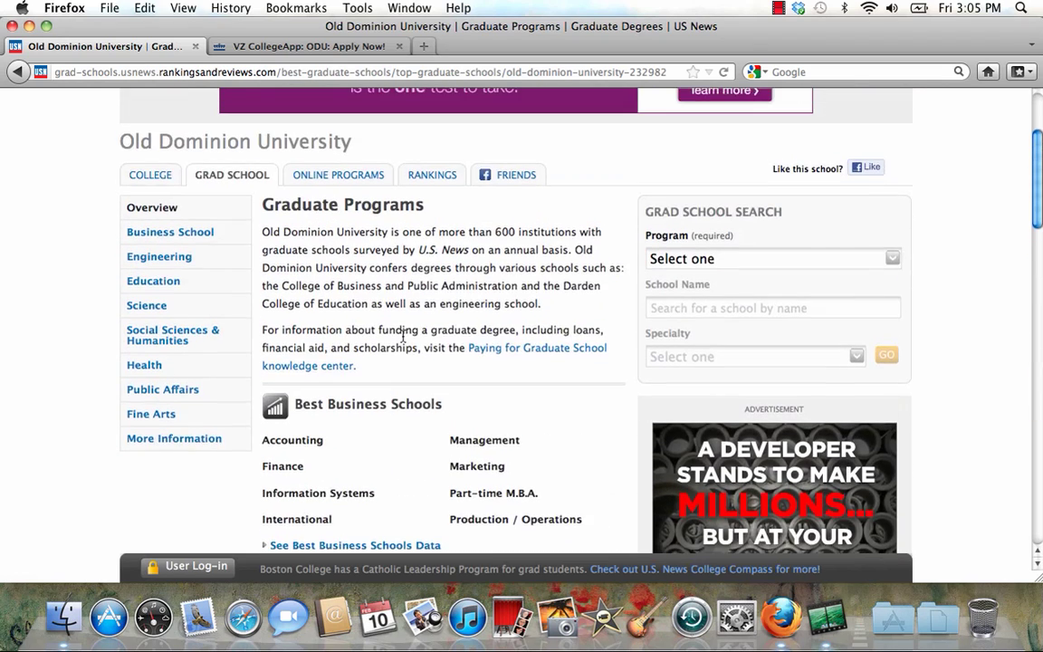
{"action": "scroll", "coordinate": [403, 338], "scroll_direction": "down", "scroll_amount": 2}
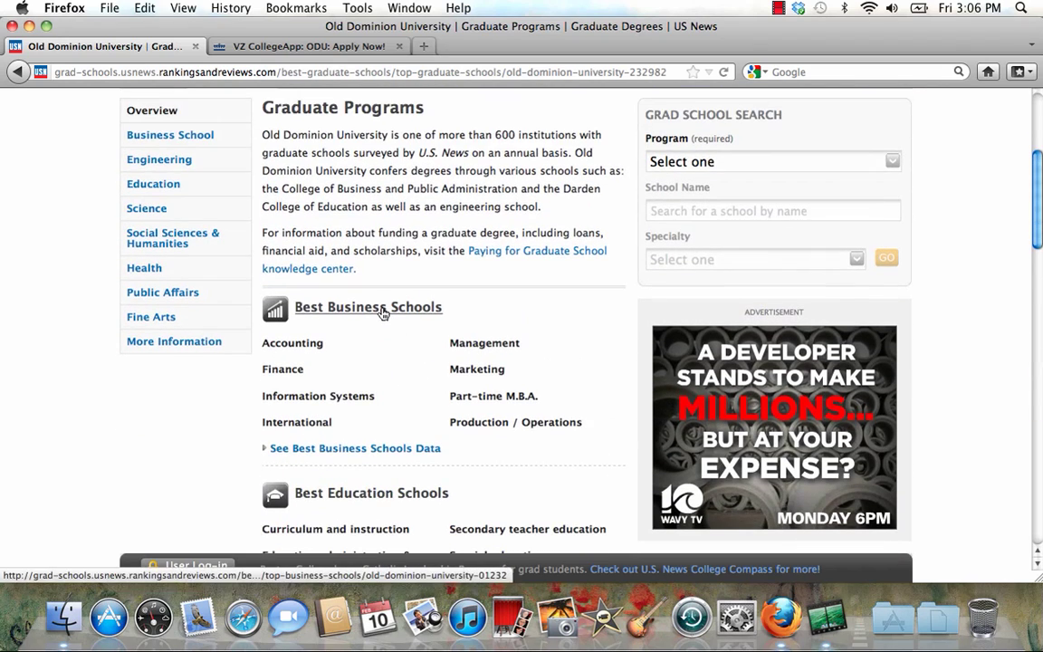
Open ODU's Best Business Schools profile and read through its details
{"action": "left_click", "coordinate": [383, 310]}
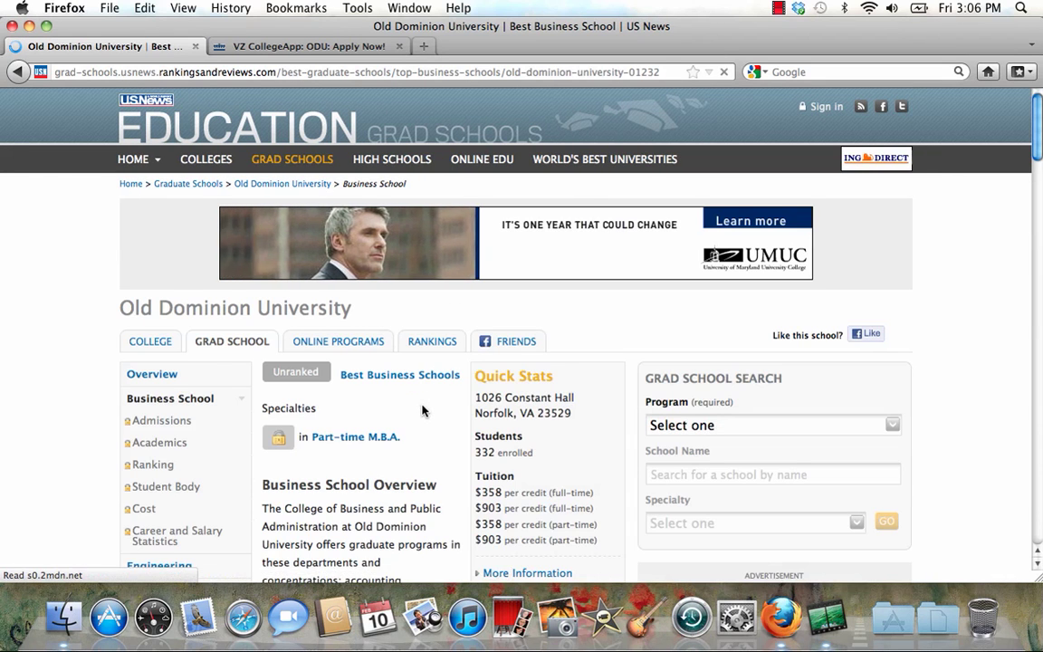
{"action": "scroll", "coordinate": [422, 411], "scroll_direction": "down", "scroll_amount": 2}
{"action": "scroll", "coordinate": [421, 411], "scroll_direction": "down", "scroll_amount": 3}
{"action": "scroll", "coordinate": [422, 411], "scroll_direction": "down", "scroll_amount": 5}
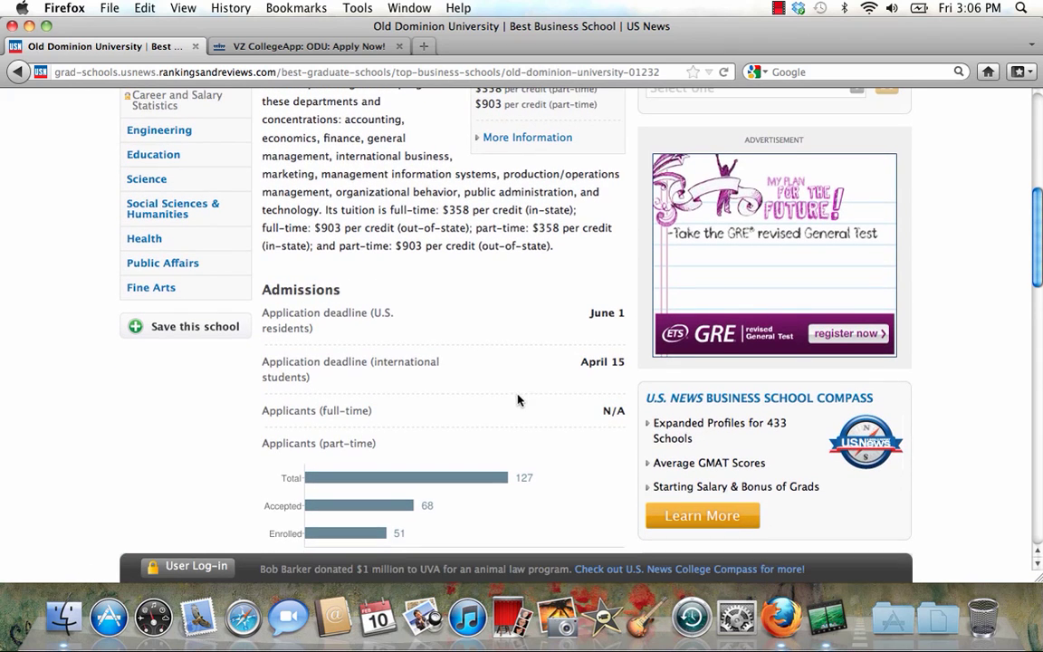
{"action": "scroll", "coordinate": [566, 496], "scroll_direction": "down", "scroll_amount": 3}
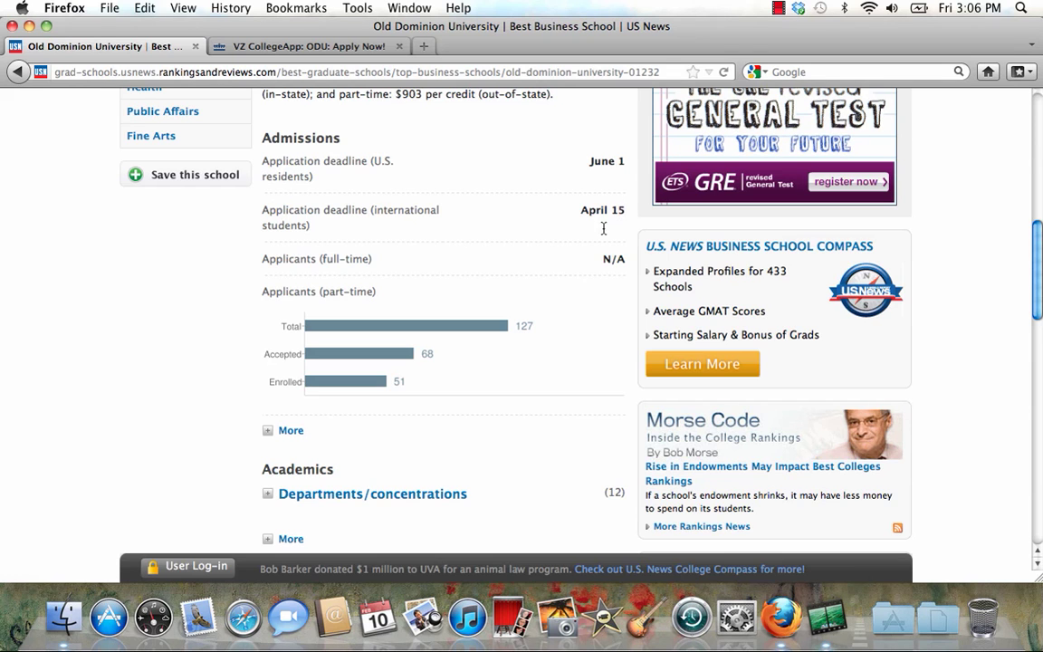
{"action": "scroll", "coordinate": [571, 297], "scroll_direction": "down", "scroll_amount": 5}
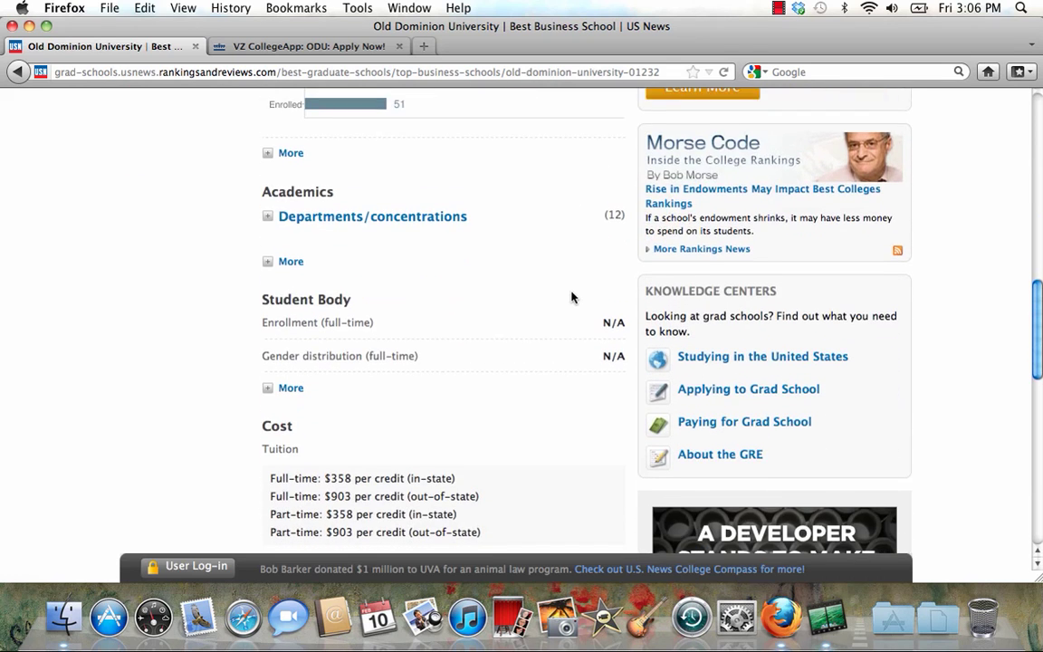
{"action": "scroll", "coordinate": [571, 297], "scroll_direction": "down", "scroll_amount": 4}
{"action": "scroll", "coordinate": [571, 297], "scroll_direction": "down", "scroll_amount": 3}
{"action": "scroll", "coordinate": [571, 296], "scroll_direction": "down", "scroll_amount": 1}
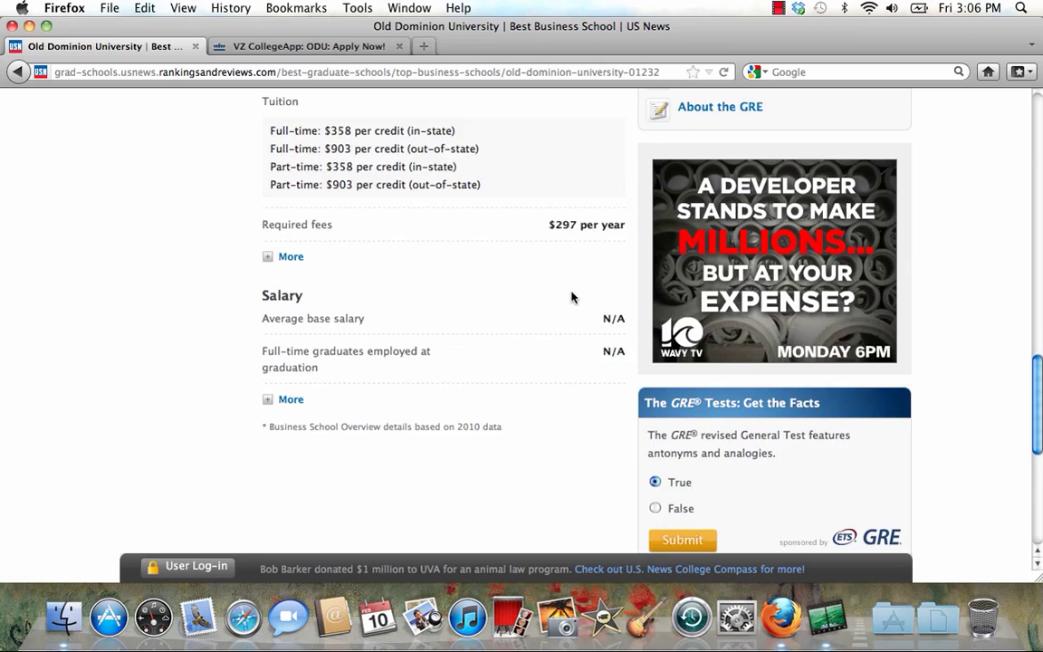
{"action": "scroll", "coordinate": [571, 297], "scroll_direction": "down", "scroll_amount": 2}
{"action": "scroll", "coordinate": [571, 297], "scroll_direction": "down", "scroll_amount": 1}
Go back to the VZ CollegeApp application tab and reload it
{"action": "scroll", "coordinate": [571, 297], "scroll_direction": "up", "scroll_amount": 8}
{"action": "scroll", "coordinate": [571, 297], "scroll_direction": "up", "scroll_amount": 4}
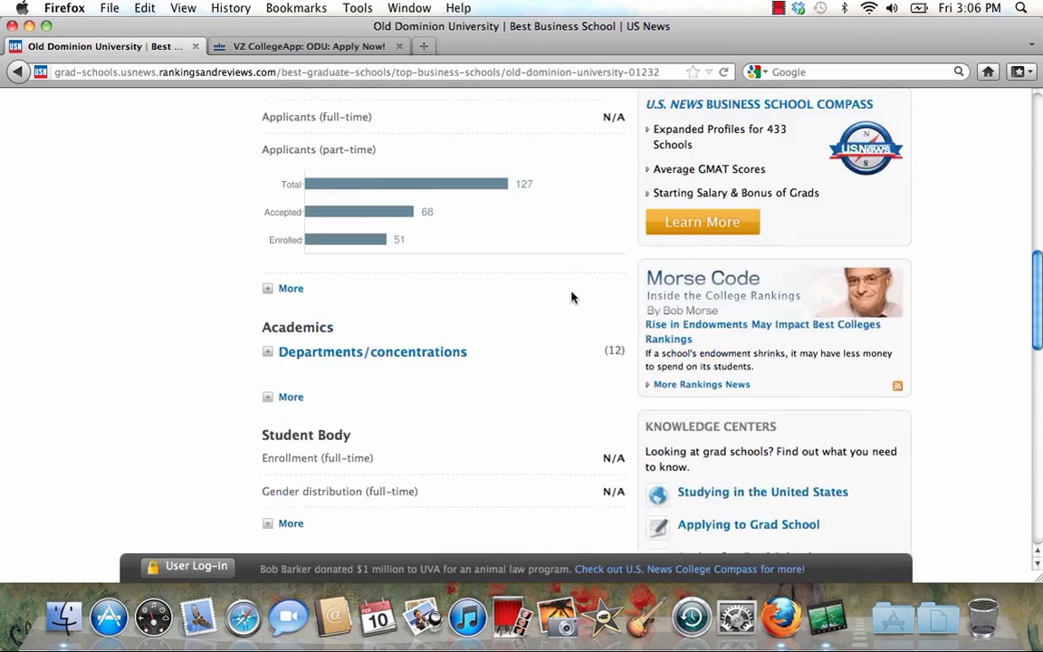
{"action": "scroll", "coordinate": [571, 297], "scroll_direction": "up", "scroll_amount": 7}
{"action": "scroll", "coordinate": [571, 297], "scroll_direction": "up", "scroll_amount": 5}
{"action": "scroll", "coordinate": [571, 297], "scroll_direction": "up", "scroll_amount": 5}
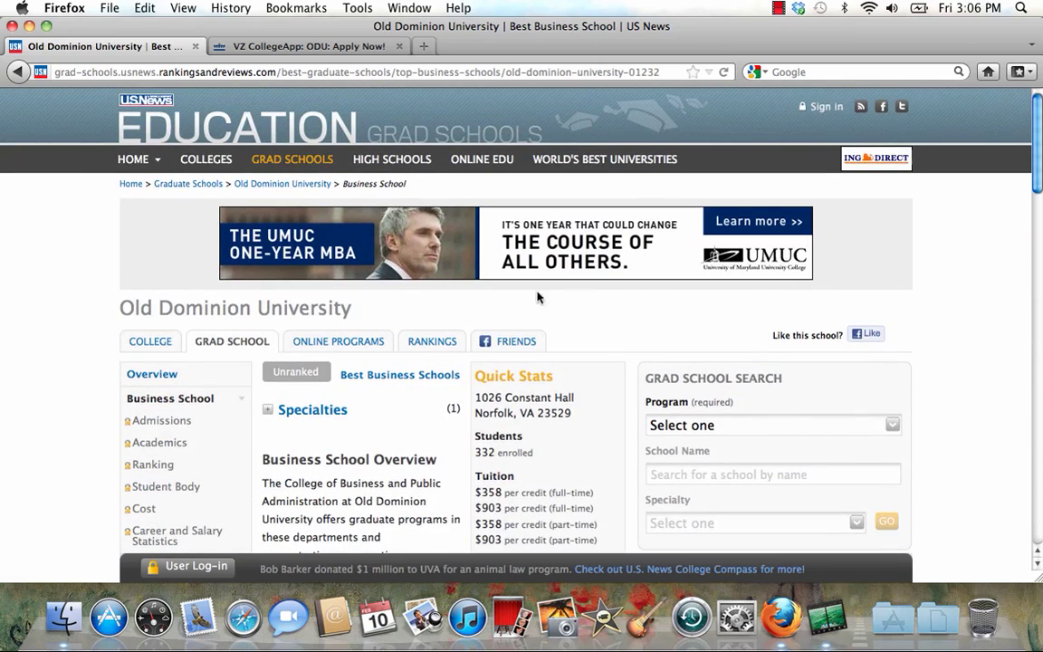
{"action": "left_click", "coordinate": [357, 47]}
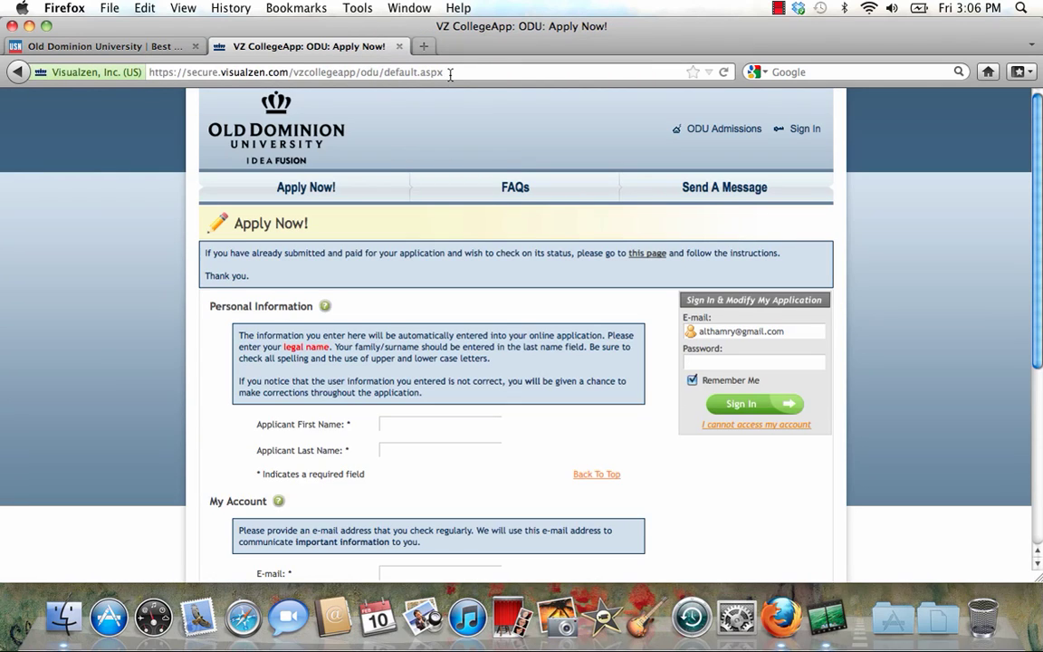
{"action": "key", "text": "Return"}
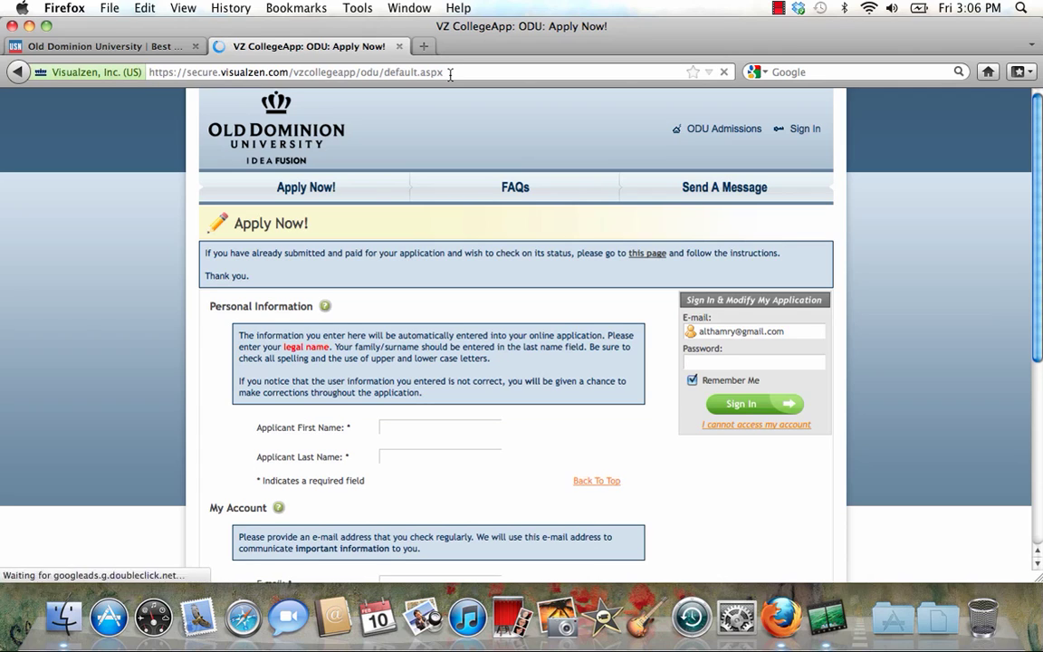
Go to the odu.edu homepage via the address bar suggestion for 'odu'
{"action": "left_click", "coordinate": [450, 73]}
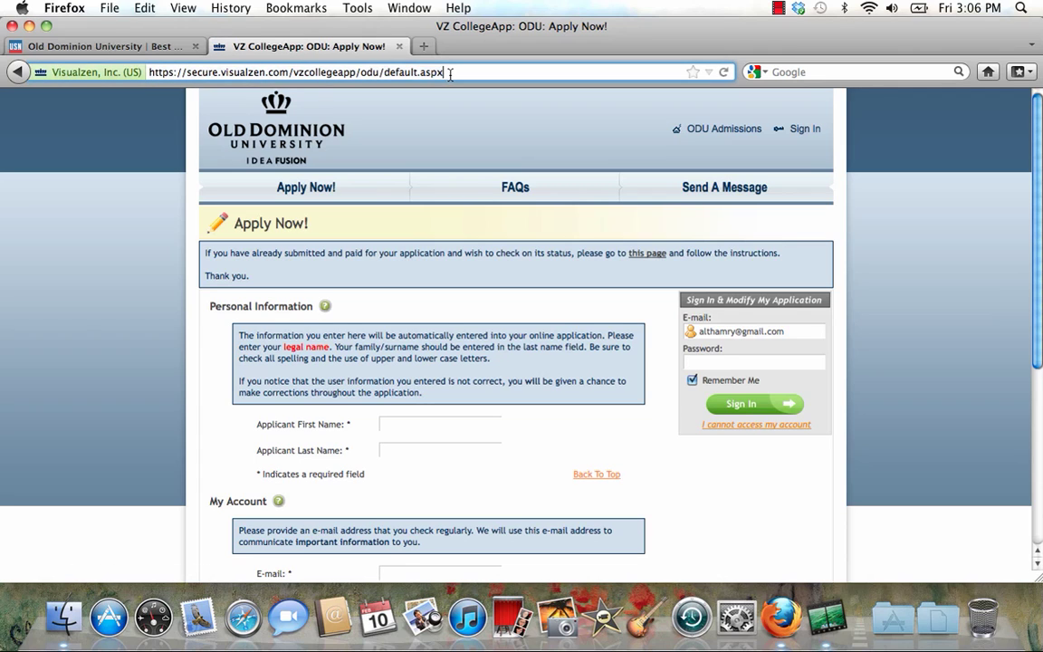
{"action": "left_click", "coordinate": [450, 73]}
{"action": "type", "text": "od"}
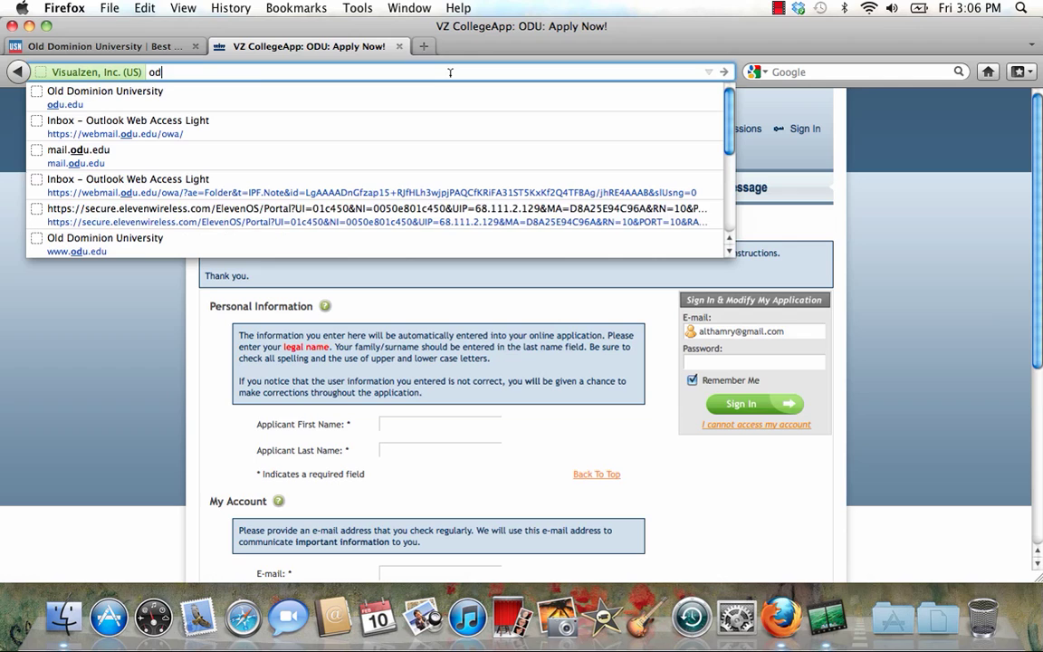
{"action": "type", "text": "u"}
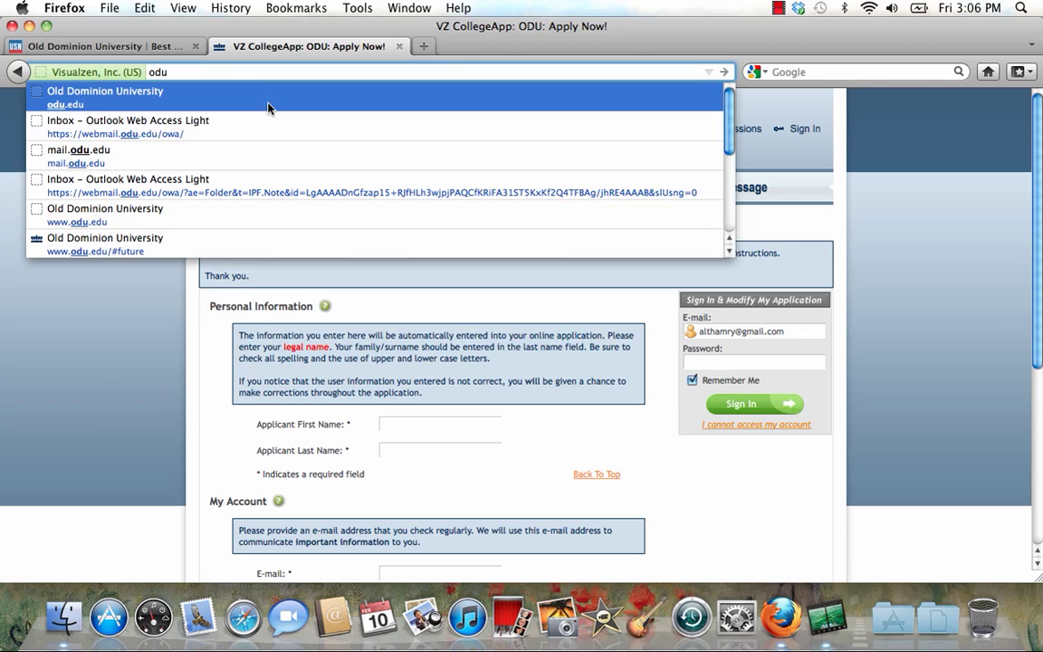
{"action": "left_click", "coordinate": [240, 91]}
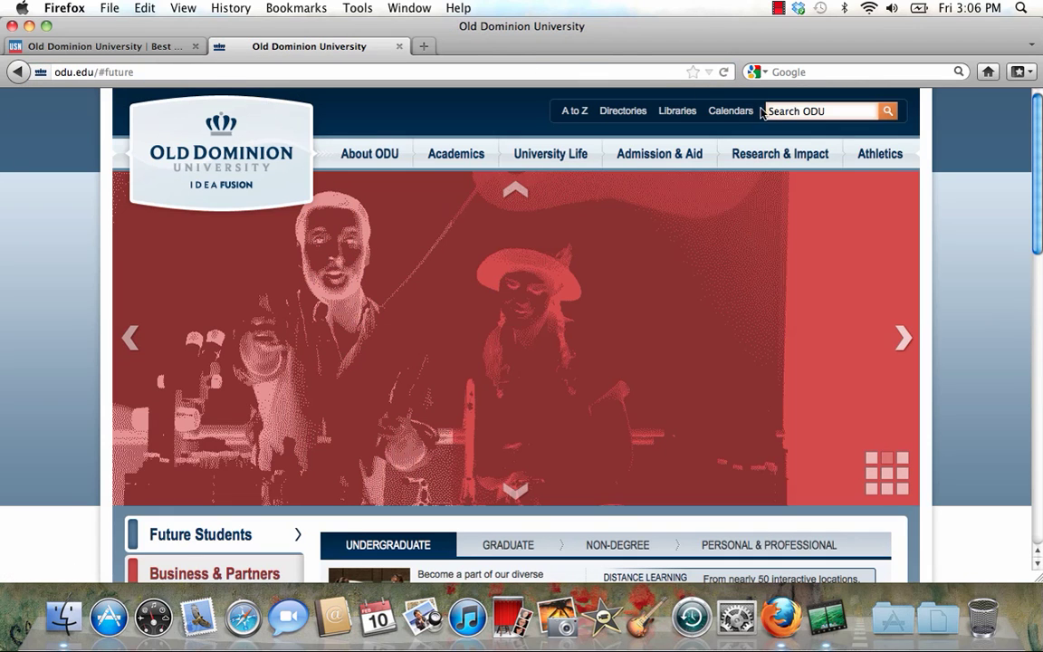
Search the ODU website for 'online admission'
{"action": "left_click", "coordinate": [785, 110]}
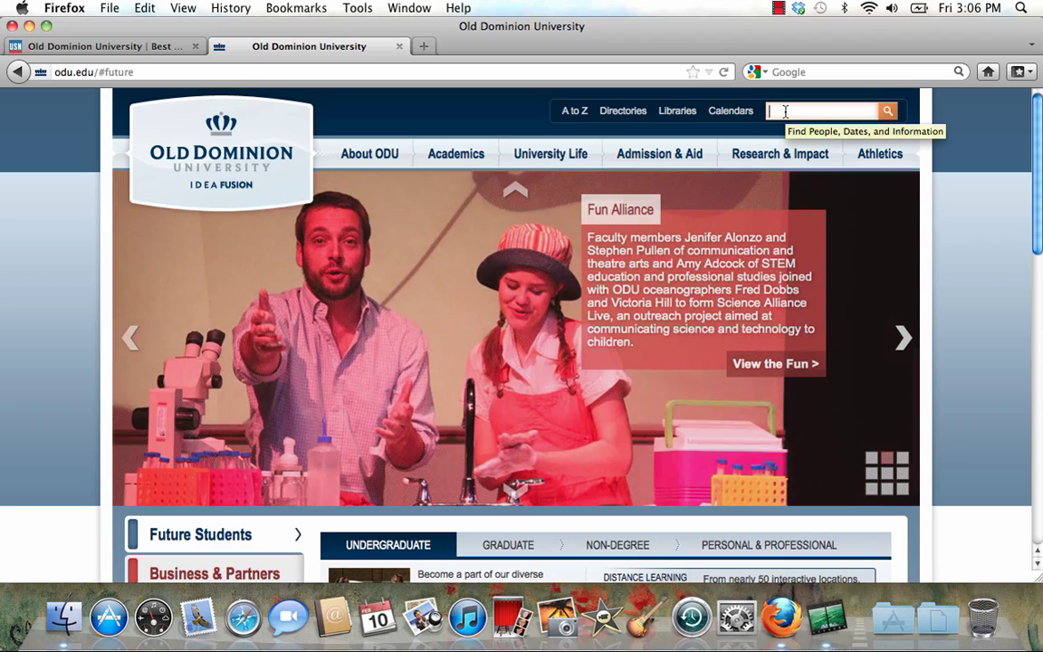
{"action": "type", "text": "o"}
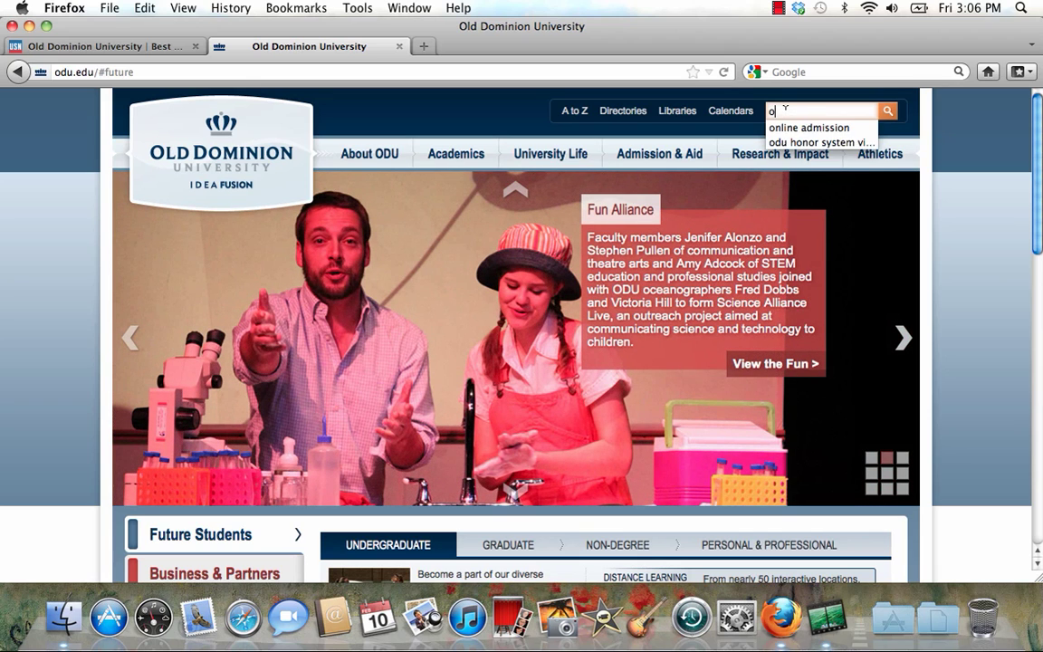
{"action": "type", "text": "nlin"}
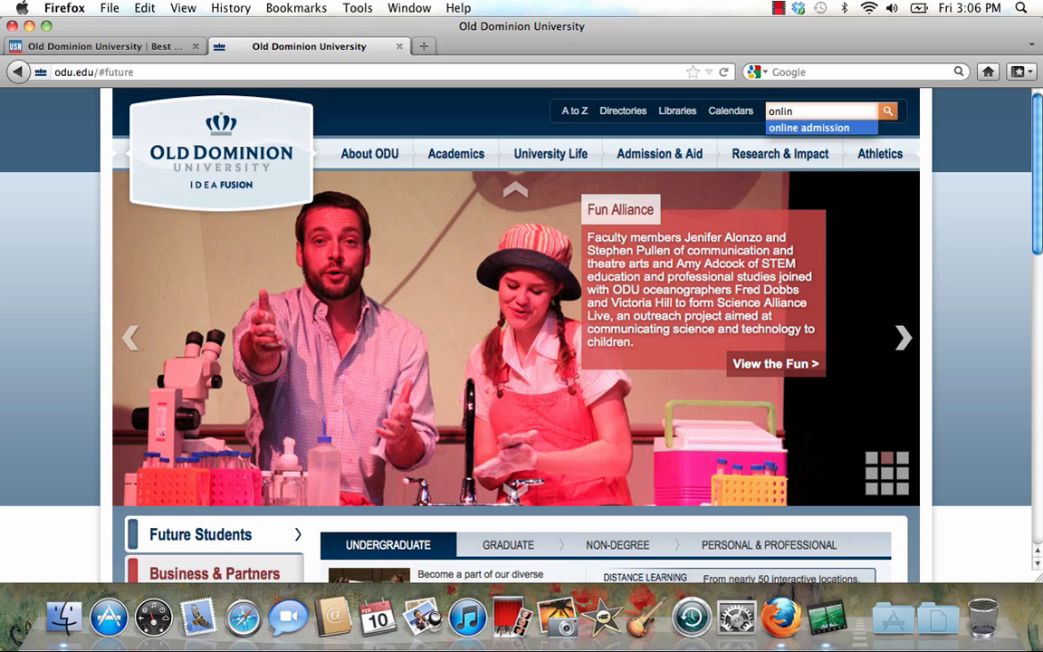
{"action": "type", "text": "e admission"}
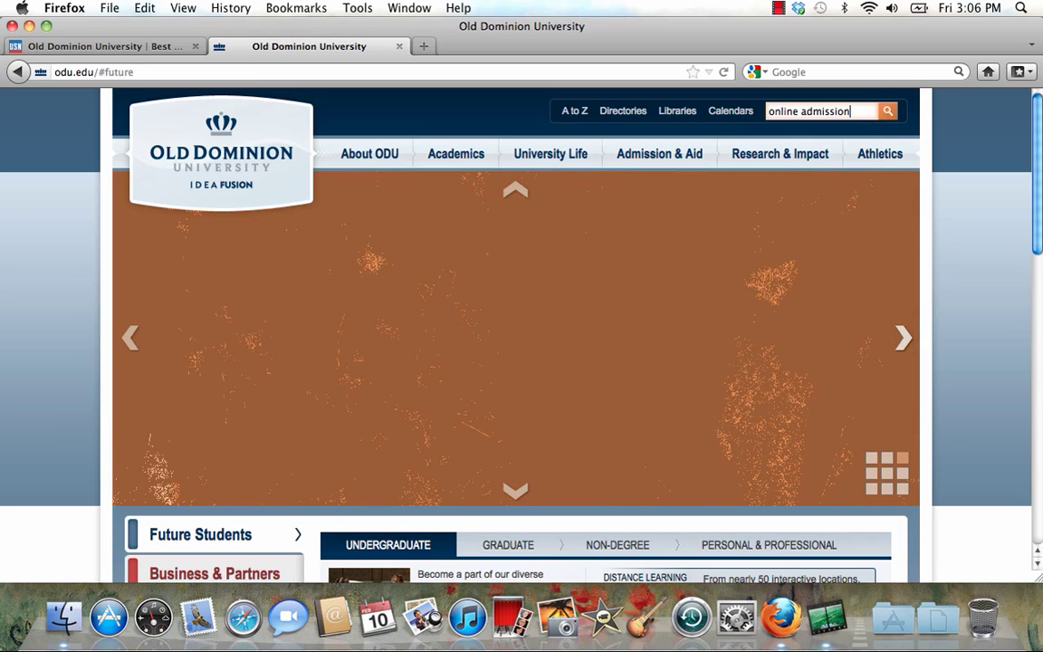
{"action": "left_click", "coordinate": [889, 111]}
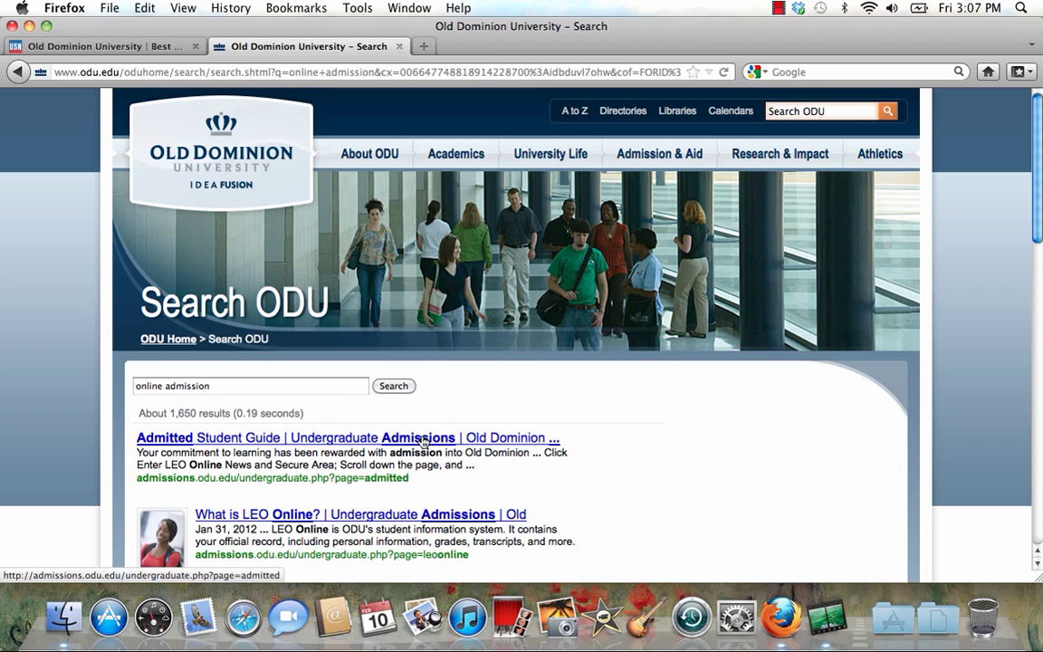
From the Admitted Student Guide, choose to apply and sign in with the account password
{"action": "left_click", "coordinate": [422, 440]}
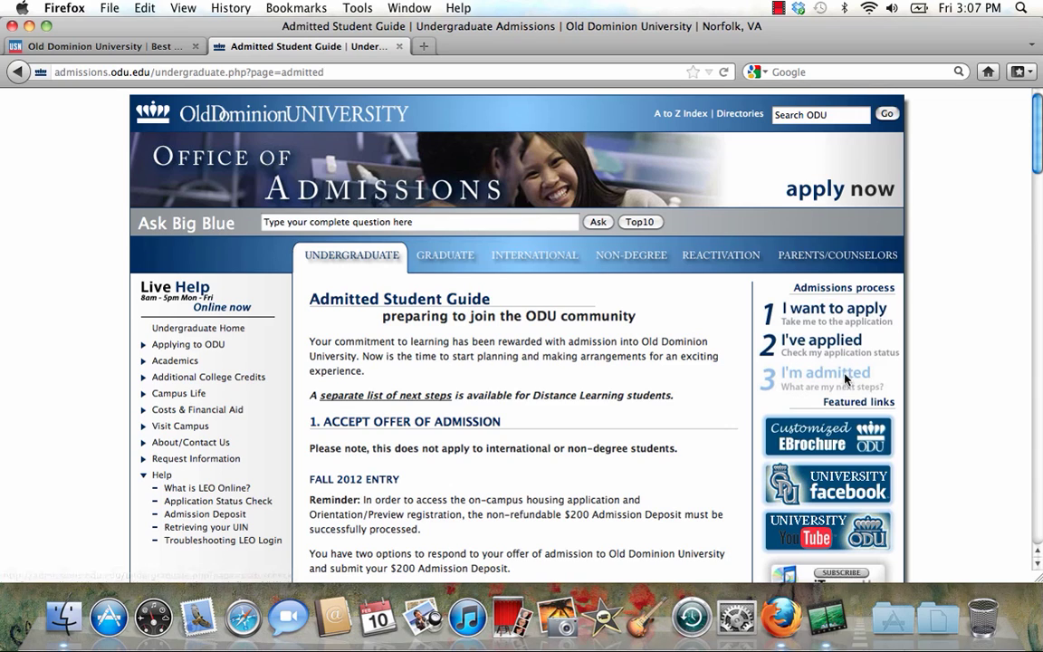
{"action": "left_click", "coordinate": [850, 313]}
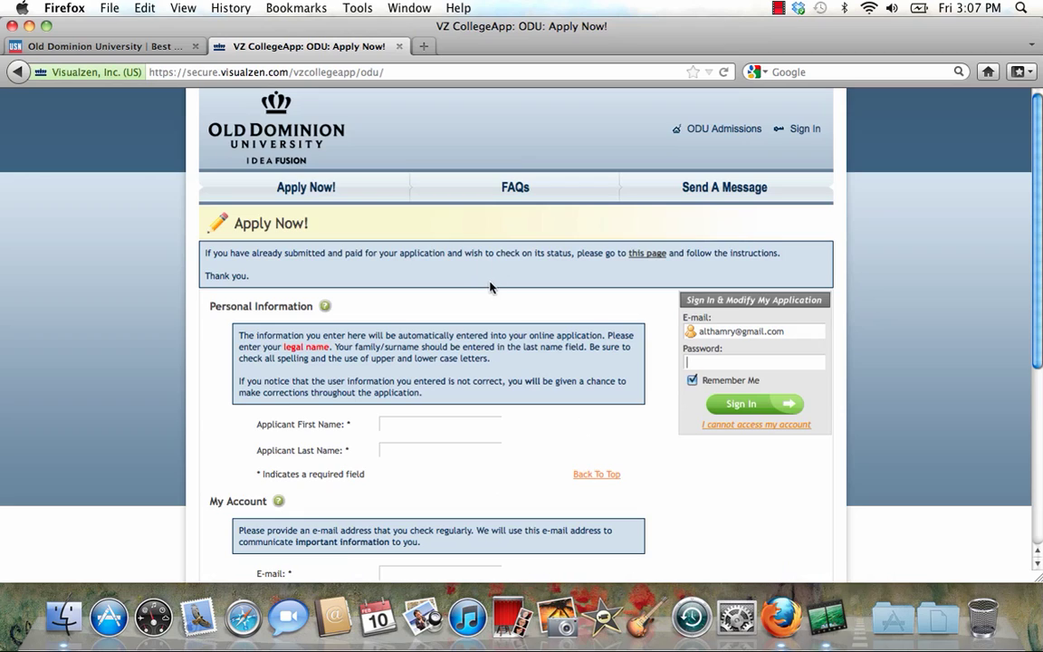
{"action": "left_click", "coordinate": [700, 362]}
{"action": "type", "text": "*****"}
{"action": "type", "text": "*****"}
{"action": "key", "text": "Return"}
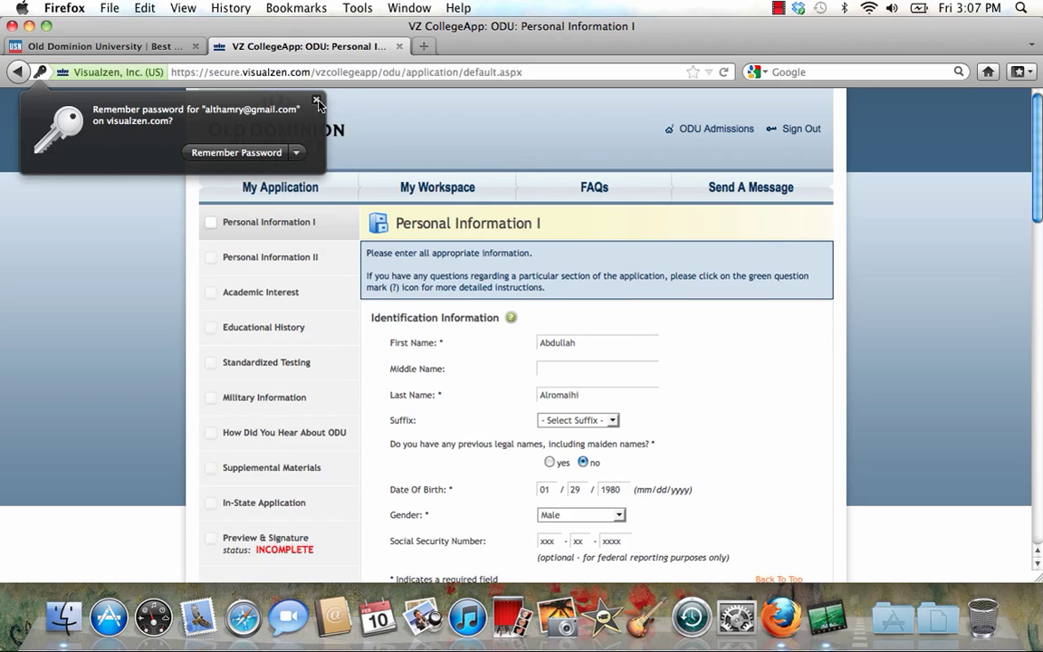
Decline Firefox's offer to remember the password
{"action": "left_click", "coordinate": [317, 100]}
{"action": "scroll", "coordinate": [789, 342], "scroll_direction": "down", "scroll_amount": 3}
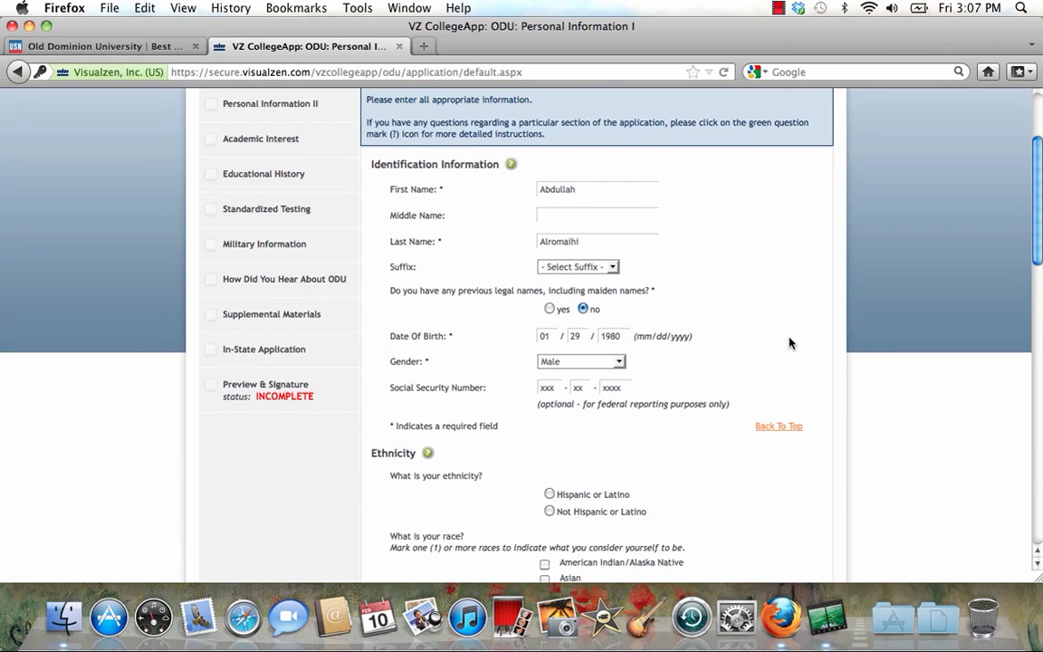
{"action": "scroll", "coordinate": [724, 250], "scroll_direction": "up", "scroll_amount": 2}
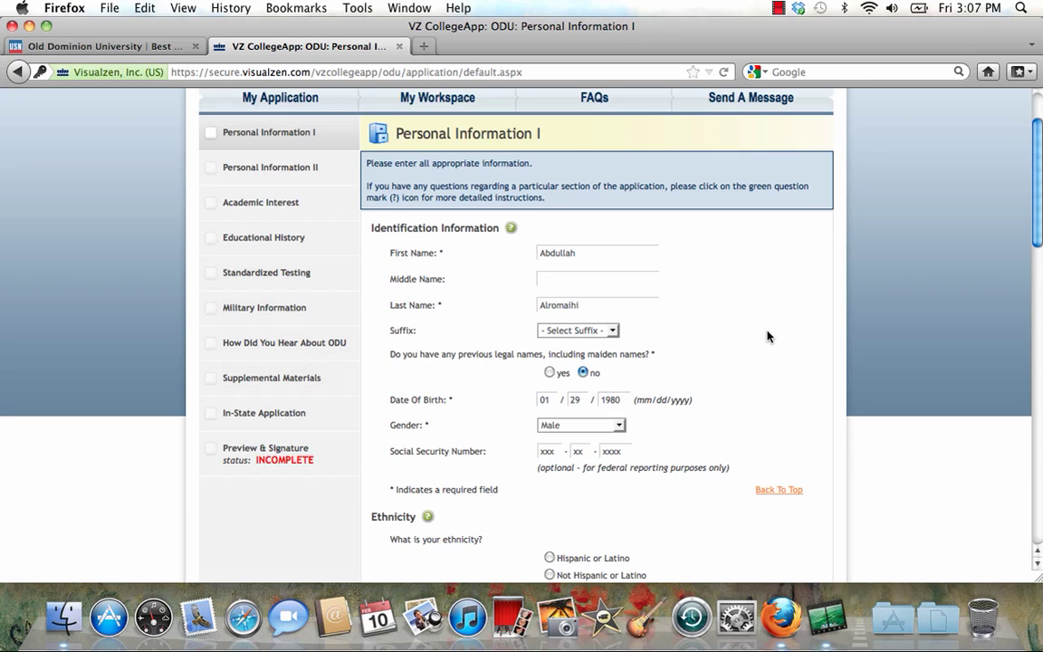
Review the addresses, phone and e-mail, then attempt Save & Continue
{"action": "scroll", "coordinate": [769, 336], "scroll_direction": "down", "scroll_amount": 3}
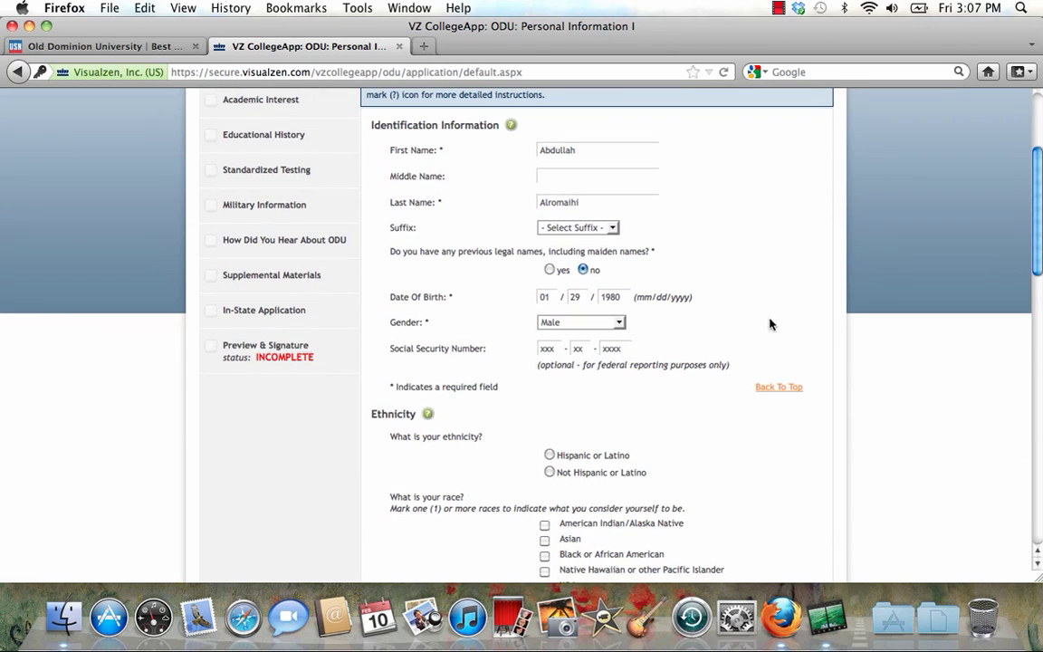
{"action": "scroll", "coordinate": [748, 273], "scroll_direction": "down", "scroll_amount": 3}
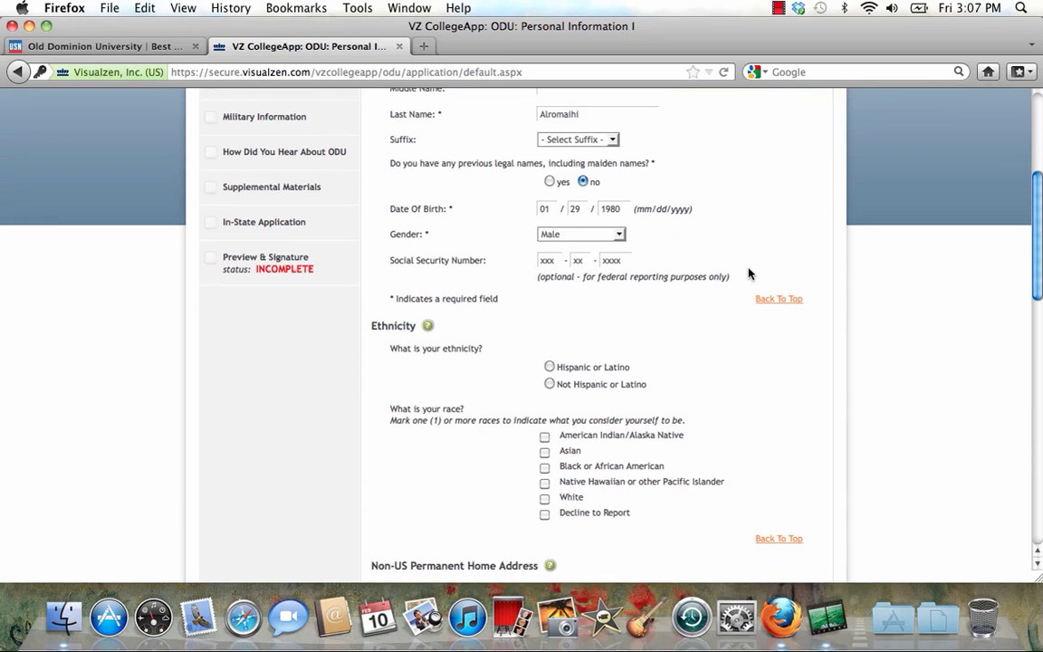
{"action": "scroll", "coordinate": [747, 273], "scroll_direction": "down", "scroll_amount": 3}
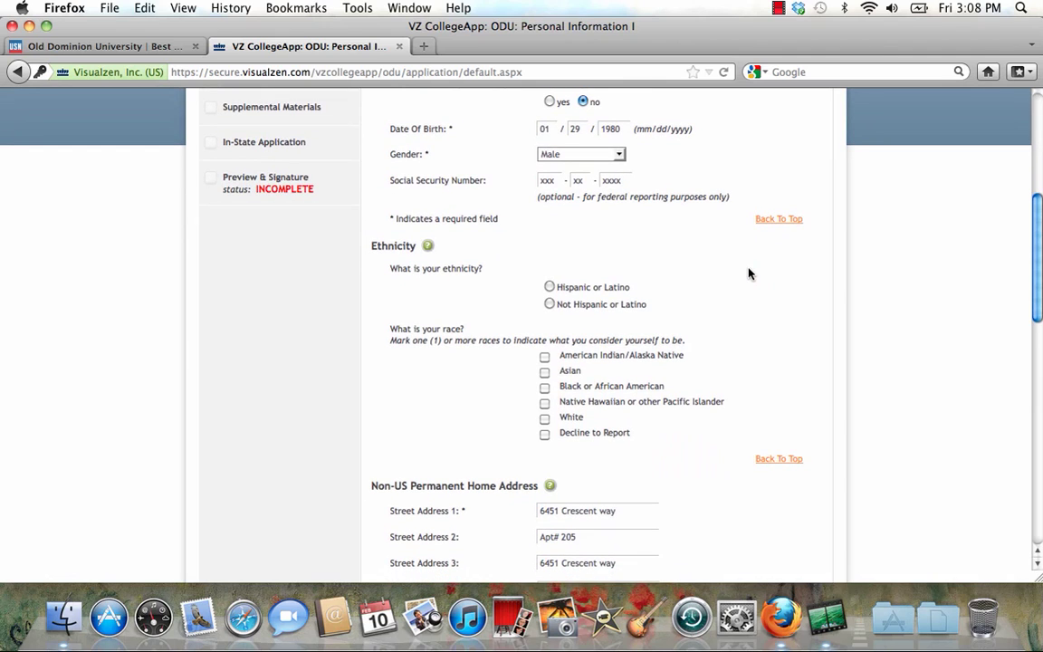
{"action": "scroll", "coordinate": [748, 273], "scroll_direction": "down", "scroll_amount": 2}
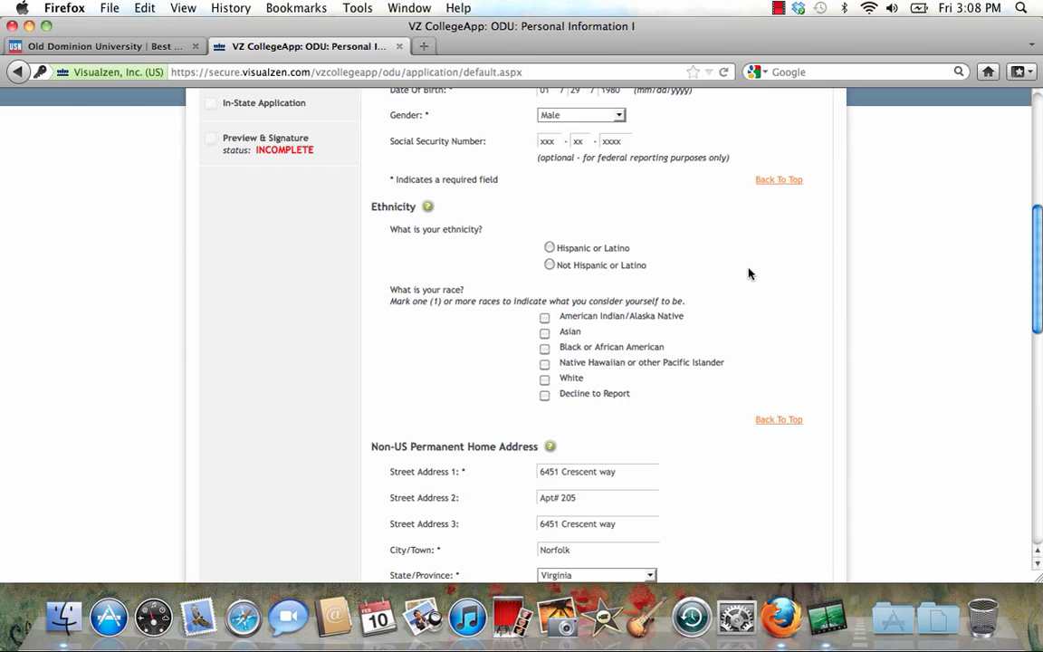
{"action": "scroll", "coordinate": [748, 273], "scroll_direction": "down", "scroll_amount": 2}
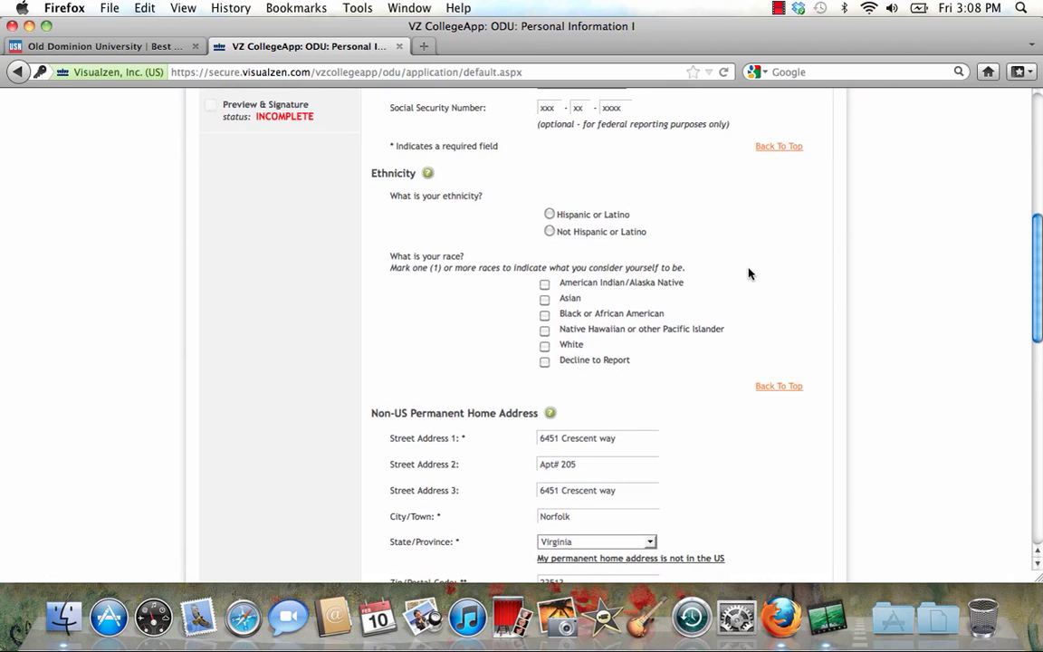
{"action": "scroll", "coordinate": [747, 273], "scroll_direction": "down", "scroll_amount": 3}
{"action": "scroll", "coordinate": [748, 274], "scroll_direction": "down", "scroll_amount": 1}
{"action": "scroll", "coordinate": [748, 274], "scroll_direction": "down", "scroll_amount": 2}
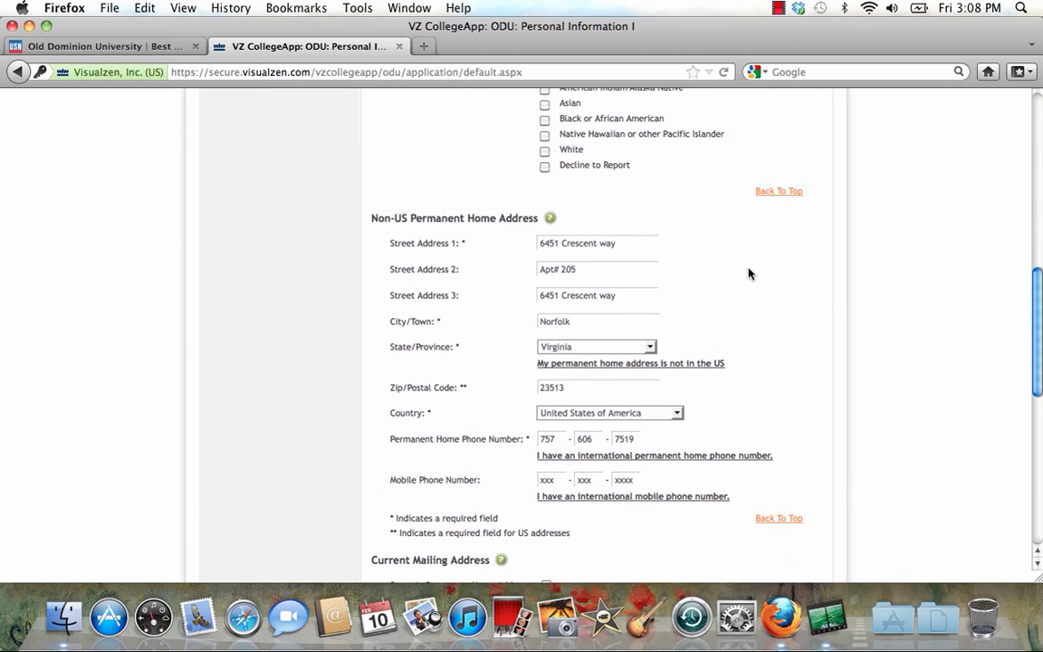
{"action": "scroll", "coordinate": [748, 273], "scroll_direction": "down", "scroll_amount": 2}
{"action": "scroll", "coordinate": [748, 273], "scroll_direction": "down", "scroll_amount": 1}
{"action": "scroll", "coordinate": [748, 273], "scroll_direction": "down", "scroll_amount": 5}
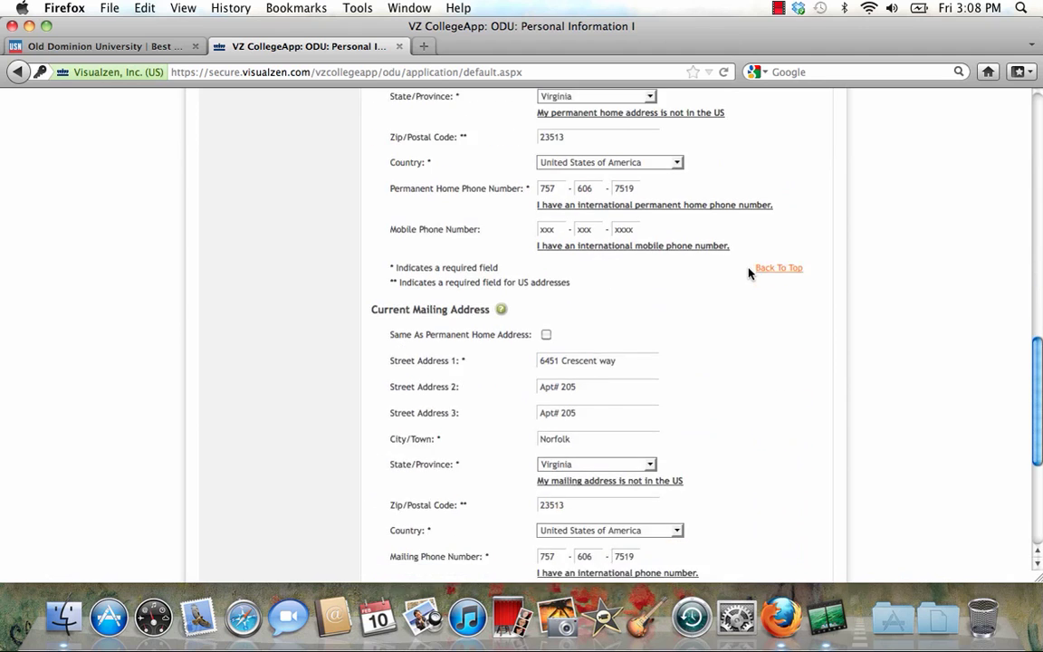
{"action": "scroll", "coordinate": [748, 274], "scroll_direction": "down", "scroll_amount": 3}
{"action": "scroll", "coordinate": [748, 273], "scroll_direction": "down", "scroll_amount": 3}
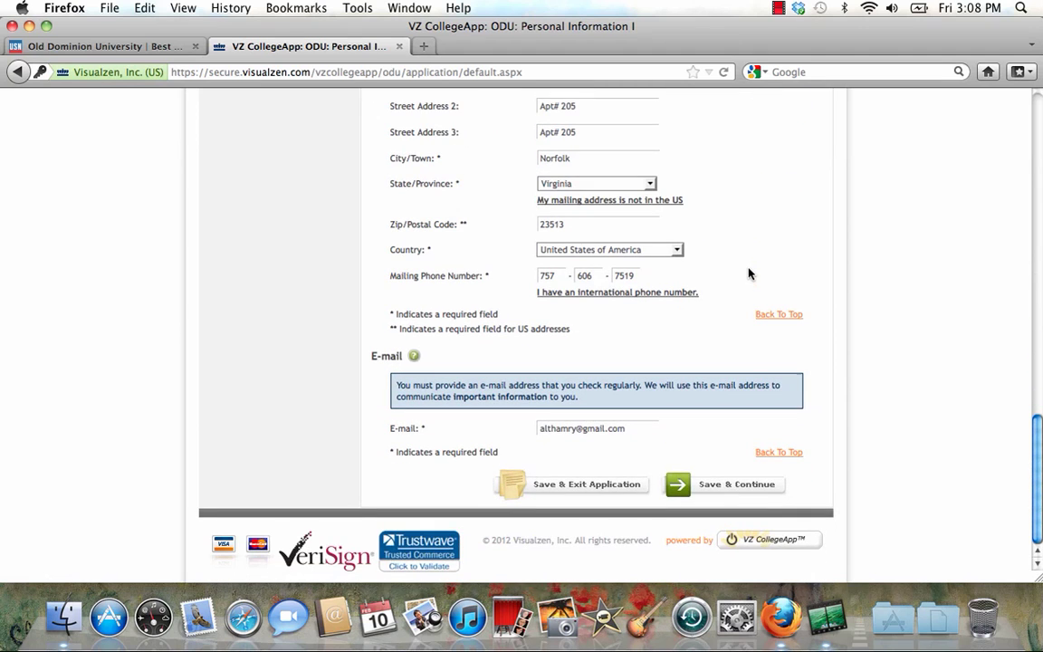
{"action": "left_click", "coordinate": [745, 485]}
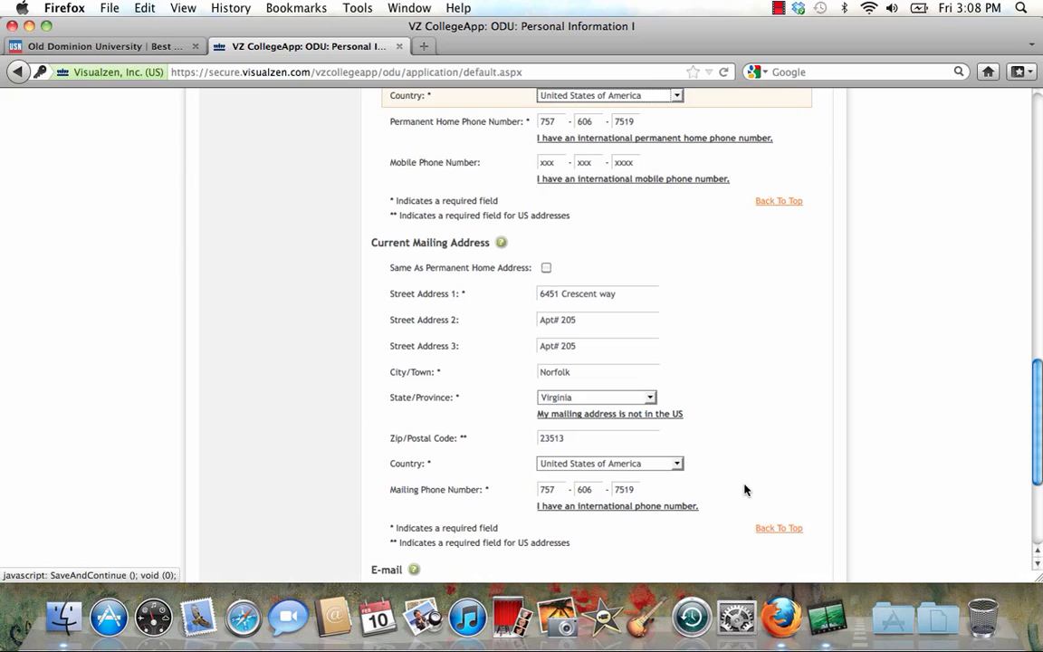
Scroll back to the permanent home address Country field
{"action": "scroll", "coordinate": [745, 489], "scroll_direction": "up", "scroll_amount": 5}
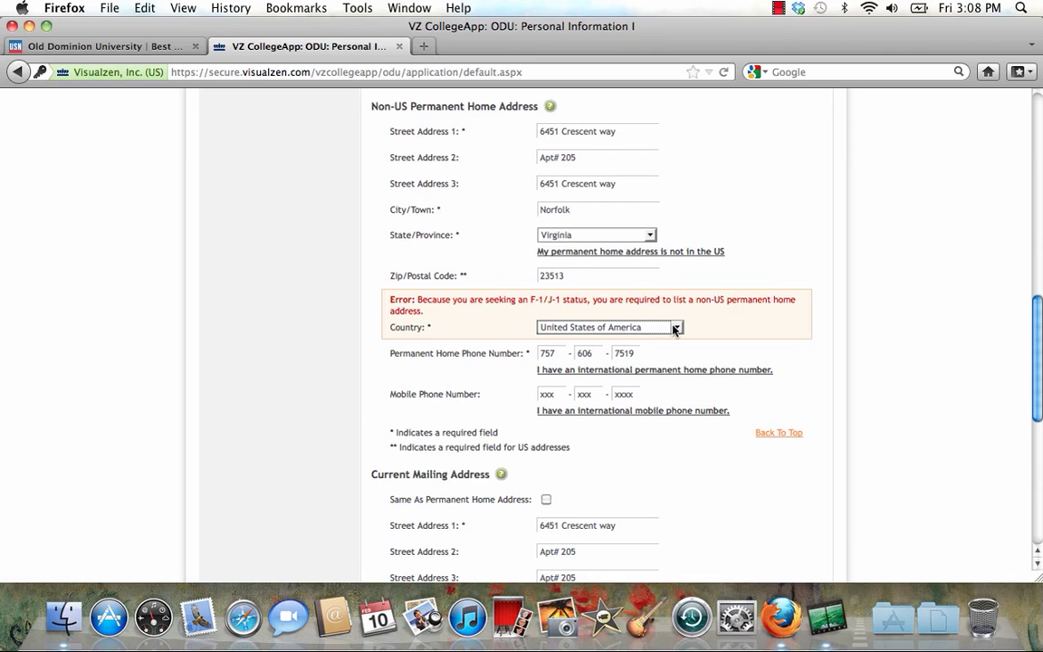
{"action": "scroll", "coordinate": [673, 329], "scroll_direction": "down", "scroll_amount": 3}
{"action": "scroll", "coordinate": [672, 331], "scroll_direction": "up", "scroll_amount": 8}
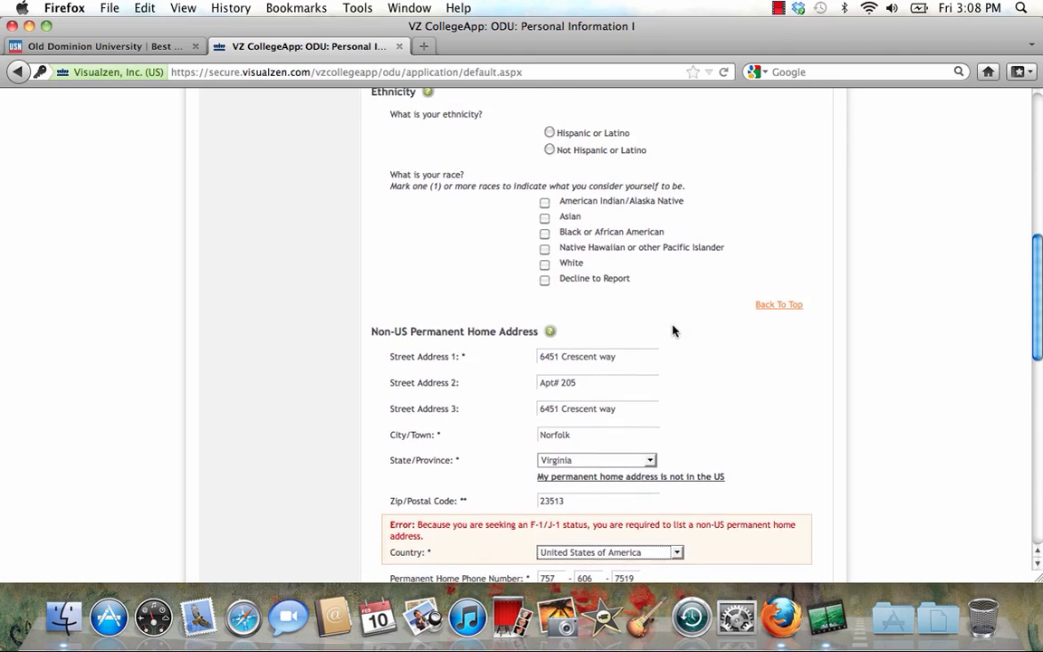
{"action": "scroll", "coordinate": [672, 329], "scroll_direction": "up", "scroll_amount": 2}
{"action": "scroll", "coordinate": [672, 330], "scroll_direction": "up", "scroll_amount": 3}
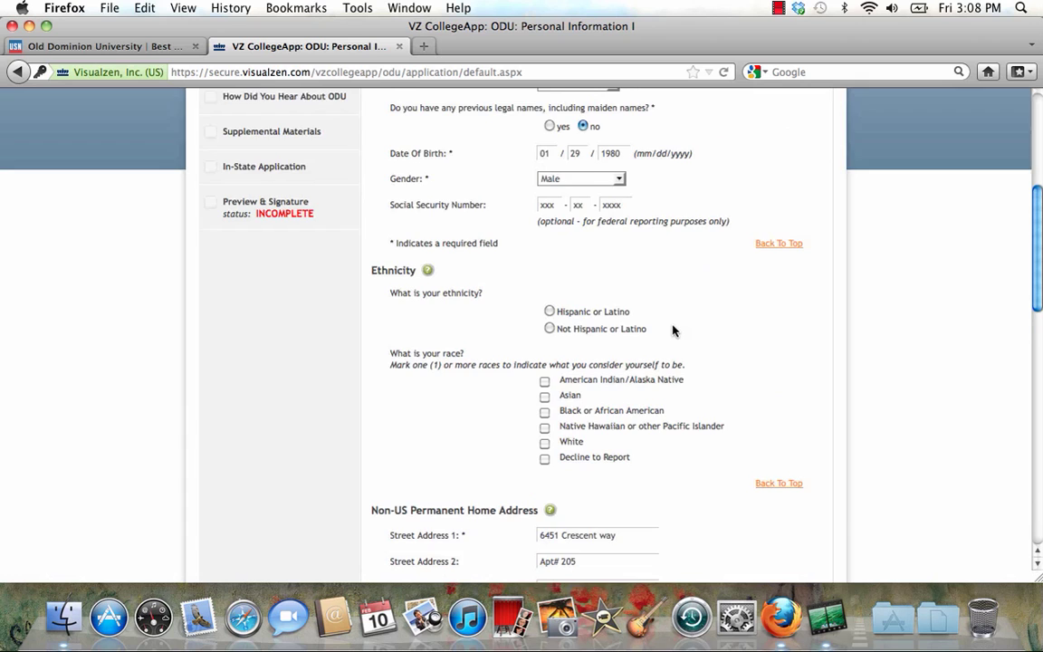
{"action": "scroll", "coordinate": [673, 330], "scroll_direction": "up", "scroll_amount": 1}
{"action": "scroll", "coordinate": [672, 331], "scroll_direction": "down", "scroll_amount": 5}
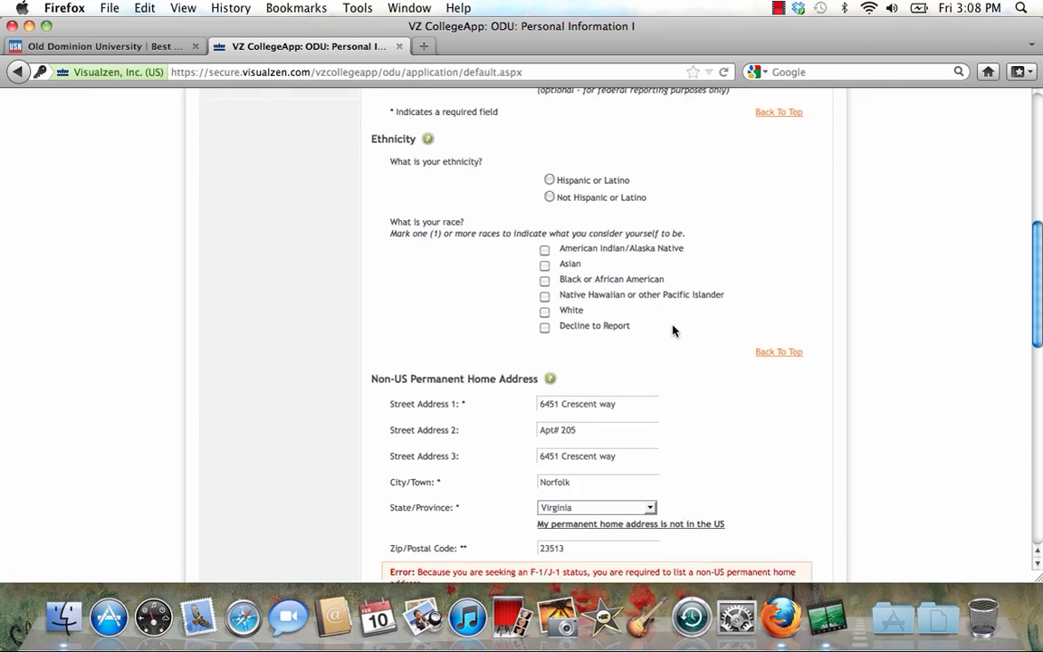
{"action": "scroll", "coordinate": [672, 330], "scroll_direction": "down", "scroll_amount": 6}
{"action": "scroll", "coordinate": [673, 330], "scroll_direction": "down", "scroll_amount": 2}
{"action": "scroll", "coordinate": [673, 331], "scroll_direction": "down", "scroll_amount": 2}
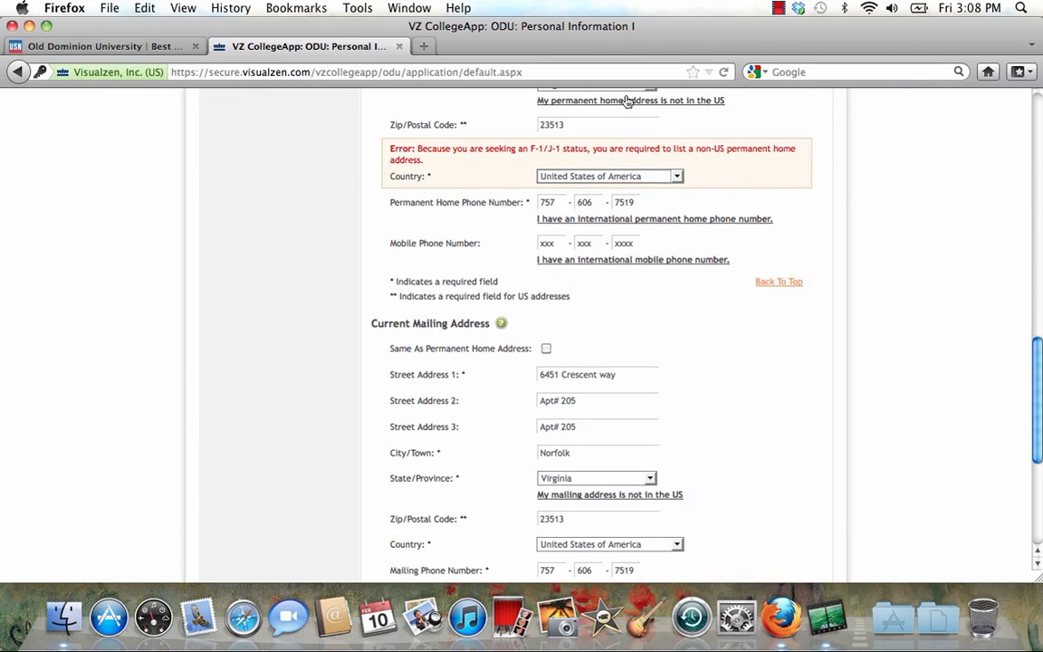
Set the permanent home country to Saudi Arabia and save Personal Information I
{"action": "left_click", "coordinate": [677, 177]}
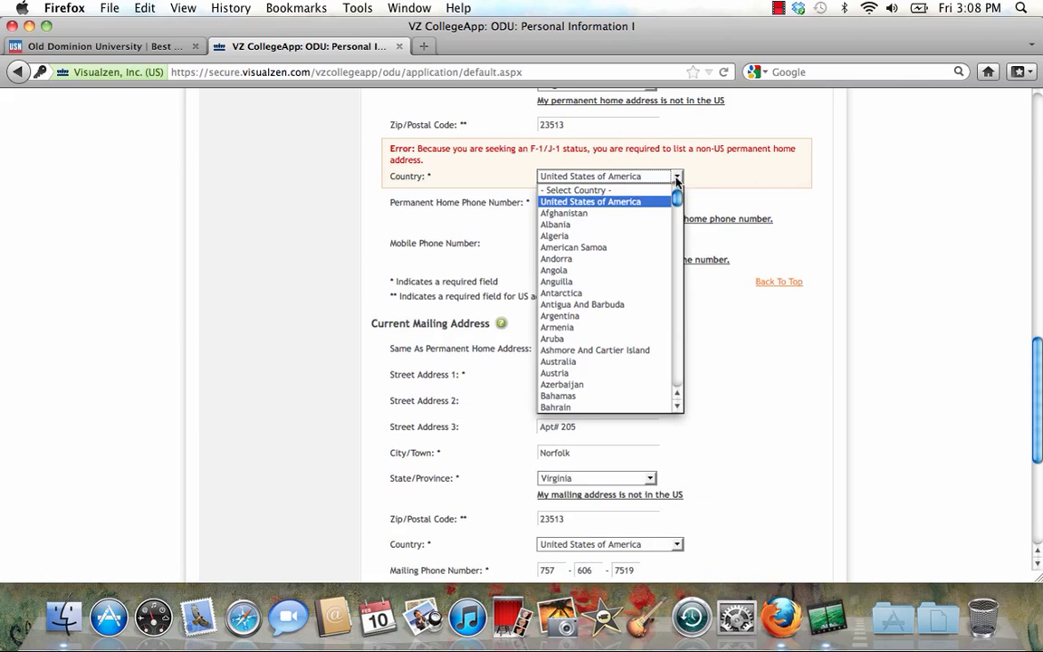
{"action": "key", "text": "Up"}
{"action": "type", "text": "s"}
{"action": "key", "text": "Down"}
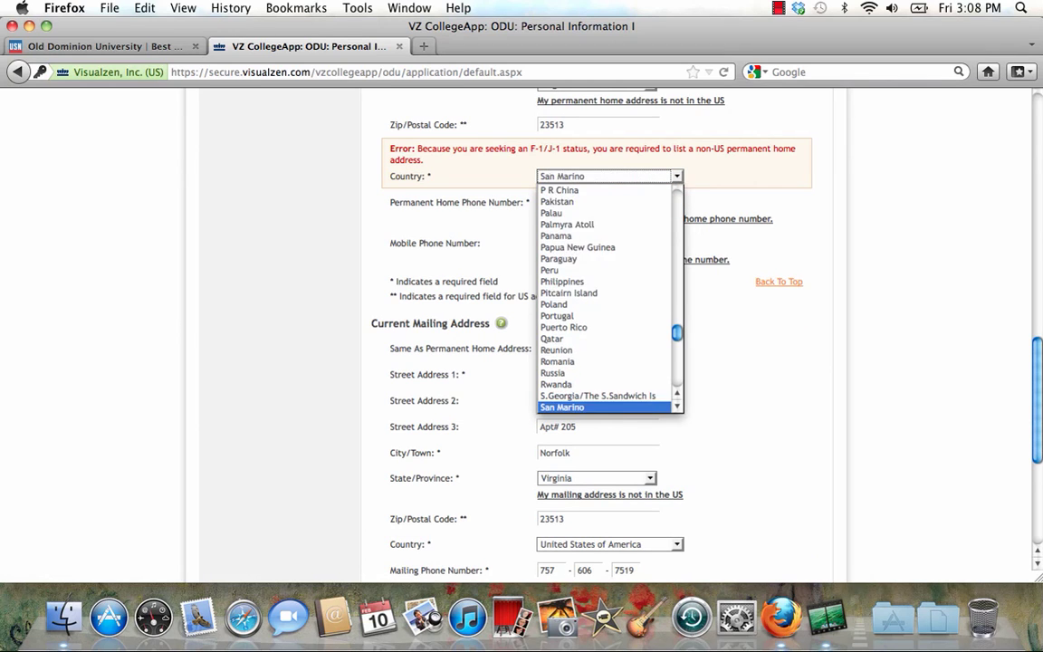
{"action": "key", "text": "Down"}
{"action": "key", "text": "Down"}
{"action": "key", "text": "Down"}
{"action": "key", "text": "Up"}
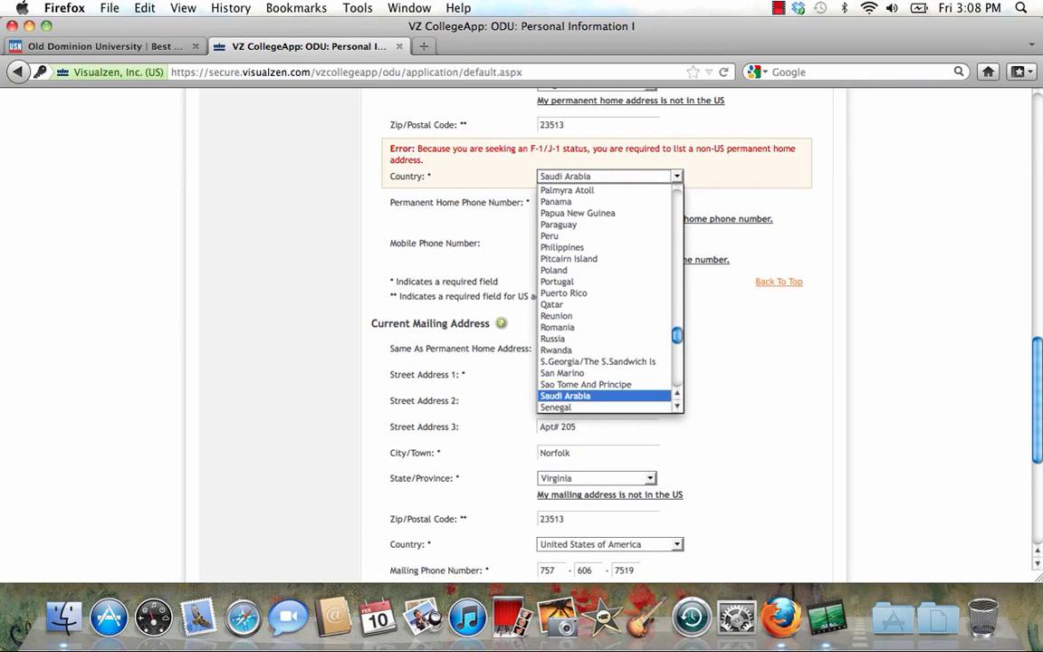
{"action": "key", "text": "Return"}
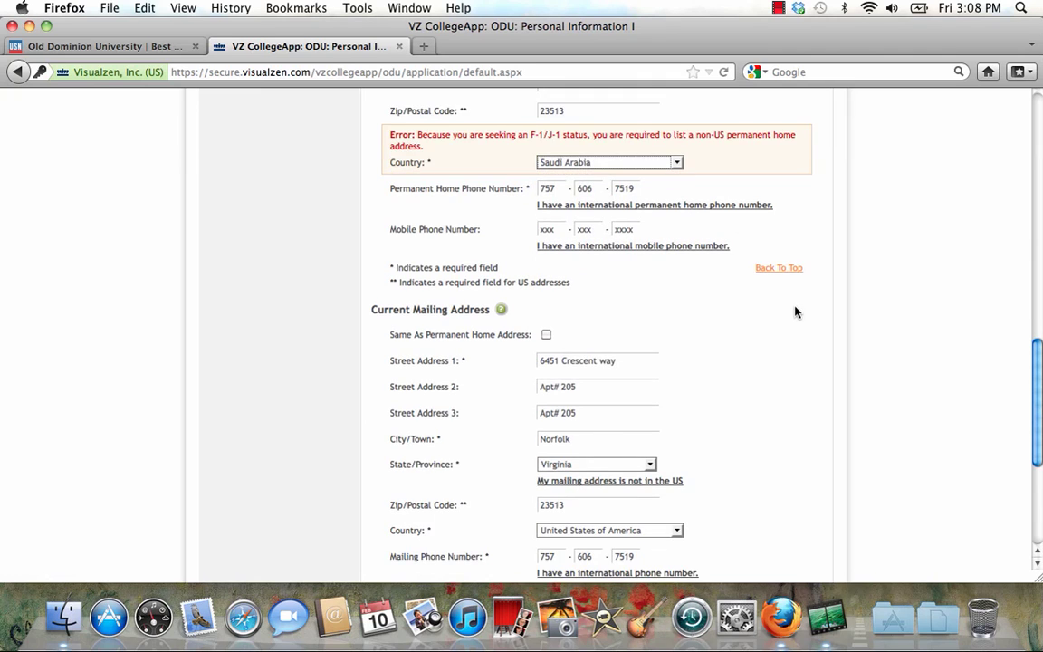
{"action": "scroll", "coordinate": [795, 311], "scroll_direction": "down", "scroll_amount": 5}
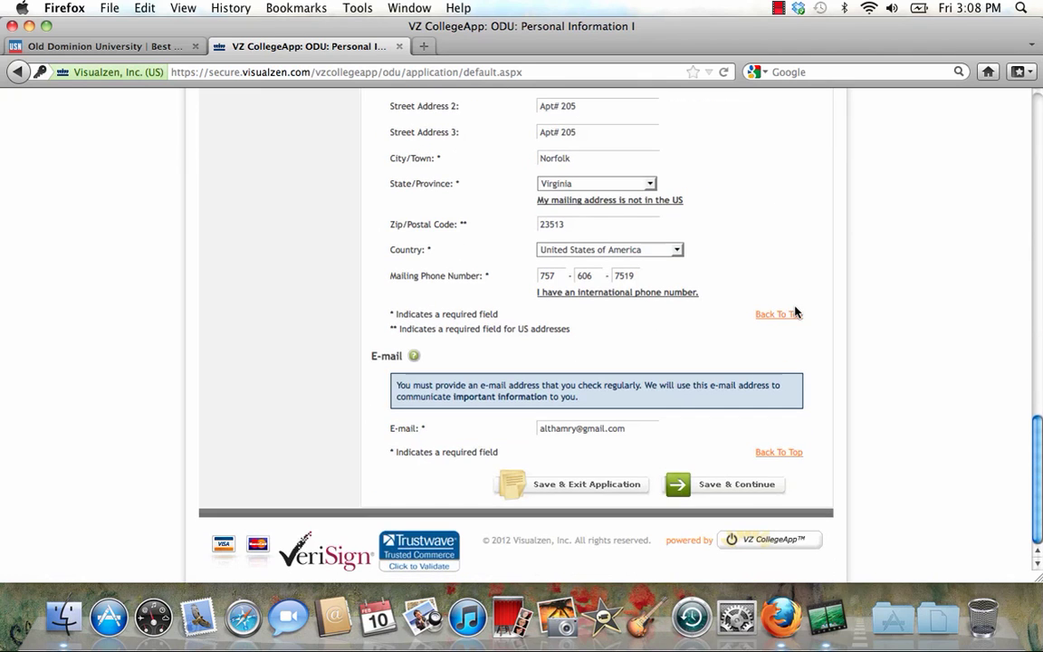
{"action": "left_click", "coordinate": [737, 491]}
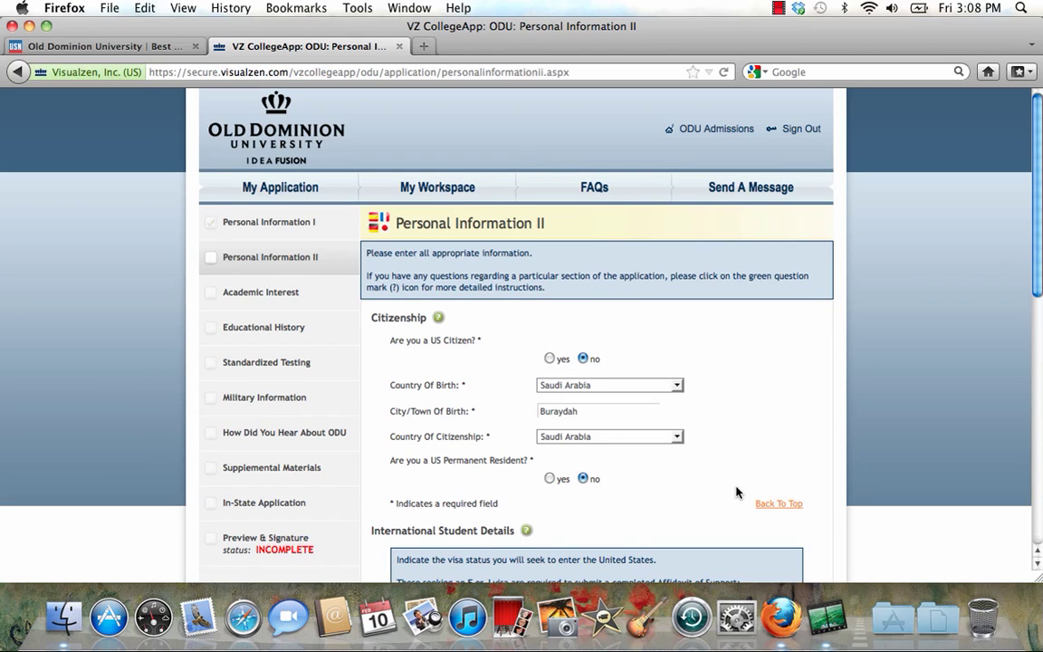
Try saving Personal Information II to flag the unanswered required questions
{"action": "scroll", "coordinate": [749, 378], "scroll_direction": "down", "scroll_amount": 3}
{"action": "scroll", "coordinate": [749, 378], "scroll_direction": "up", "scroll_amount": 3}
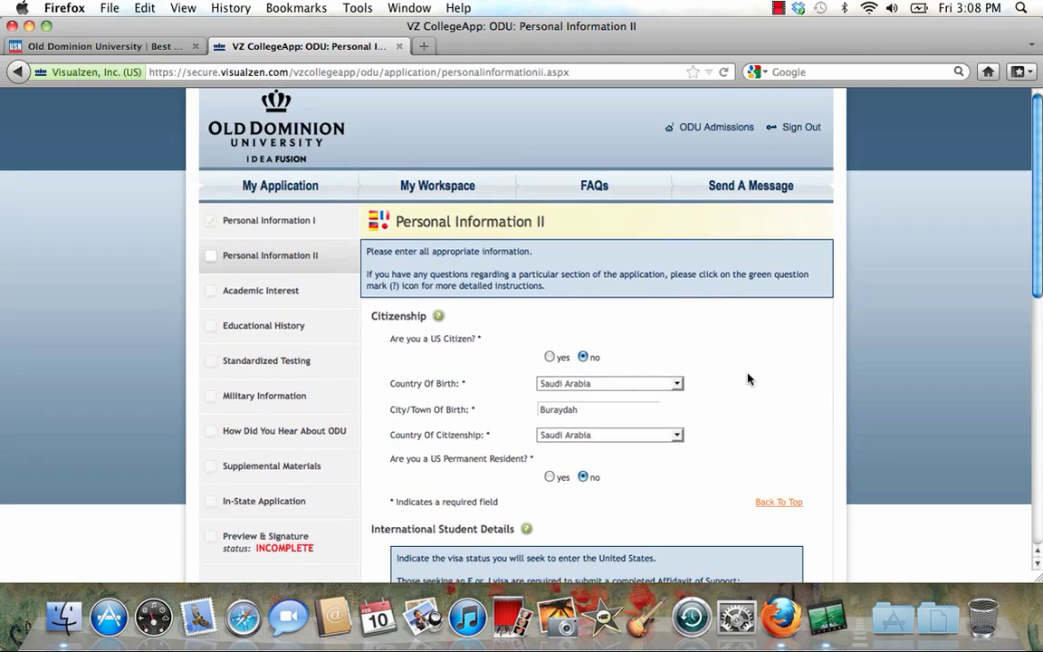
{"action": "scroll", "coordinate": [748, 379], "scroll_direction": "down", "scroll_amount": 2}
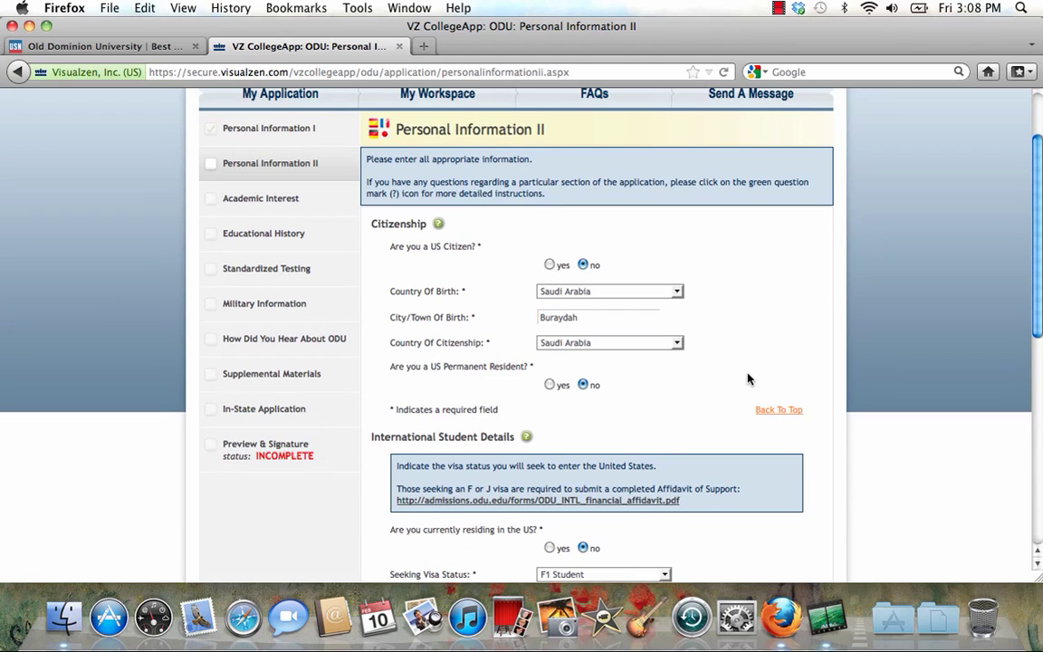
{"action": "scroll", "coordinate": [749, 379], "scroll_direction": "down", "scroll_amount": 4}
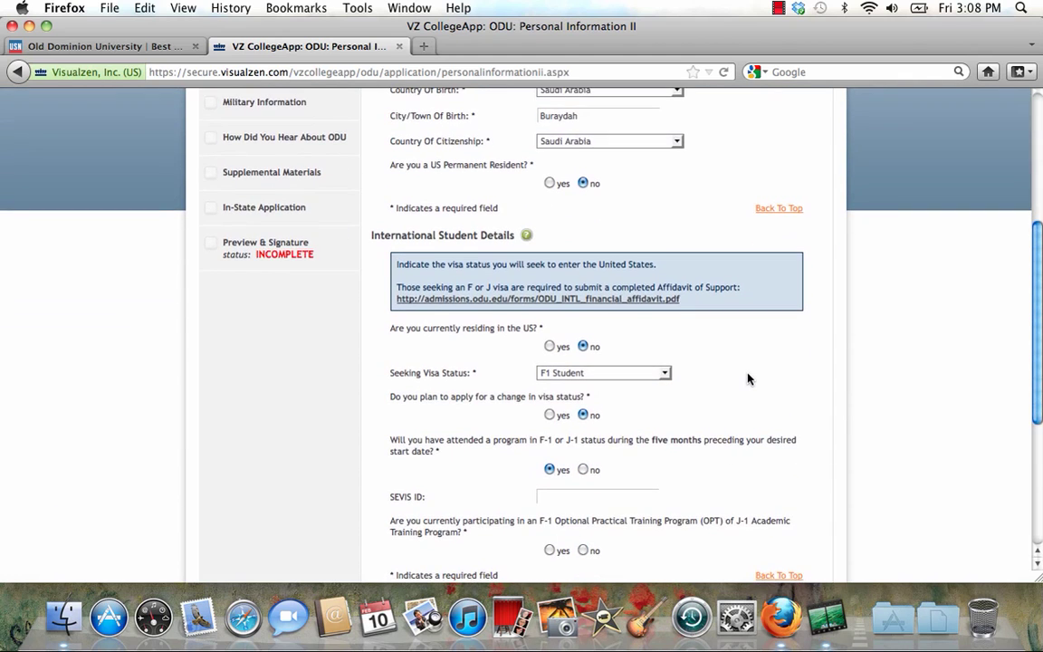
{"action": "scroll", "coordinate": [748, 378], "scroll_direction": "down", "scroll_amount": 3}
{"action": "scroll", "coordinate": [747, 378], "scroll_direction": "down", "scroll_amount": 3}
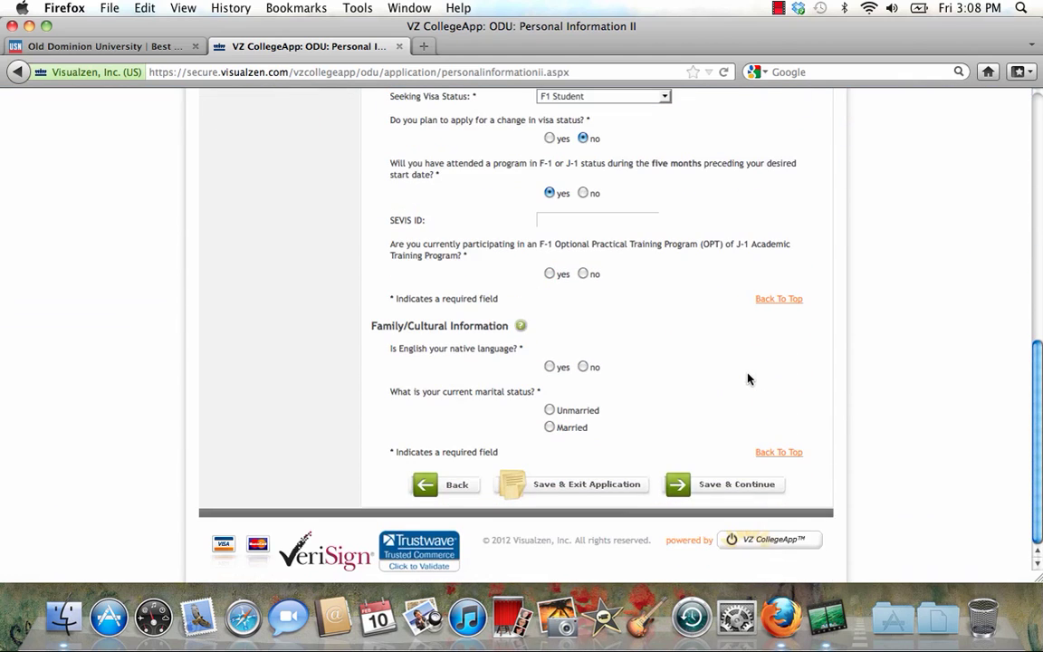
{"action": "left_click", "coordinate": [749, 487]}
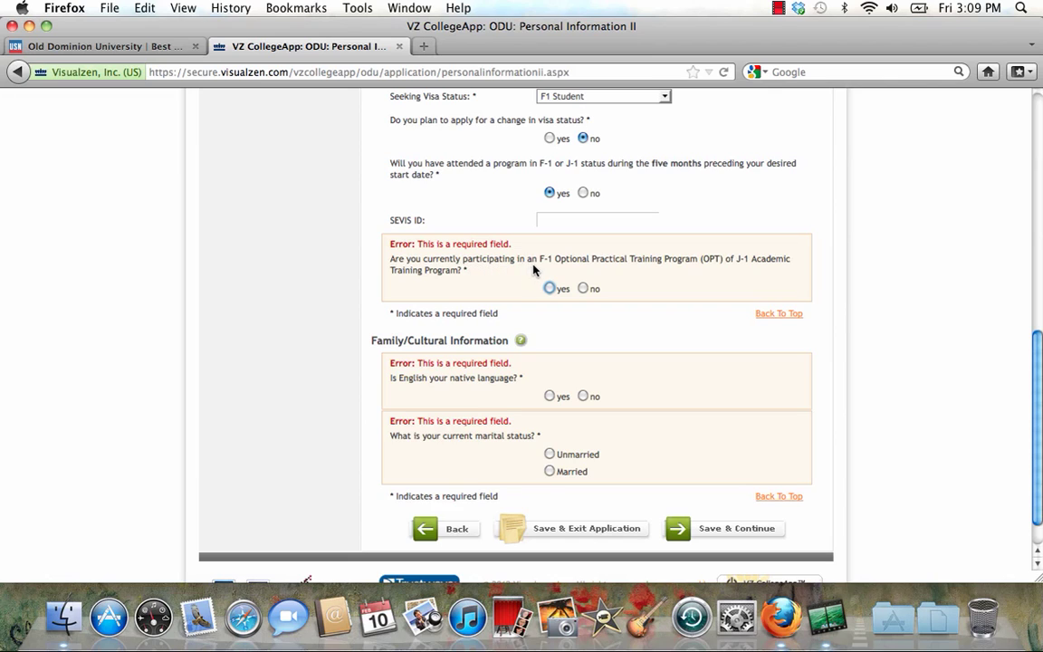
Answer yes to currently participating in OPT, revealing start and end date fields
{"action": "left_click", "coordinate": [550, 288]}
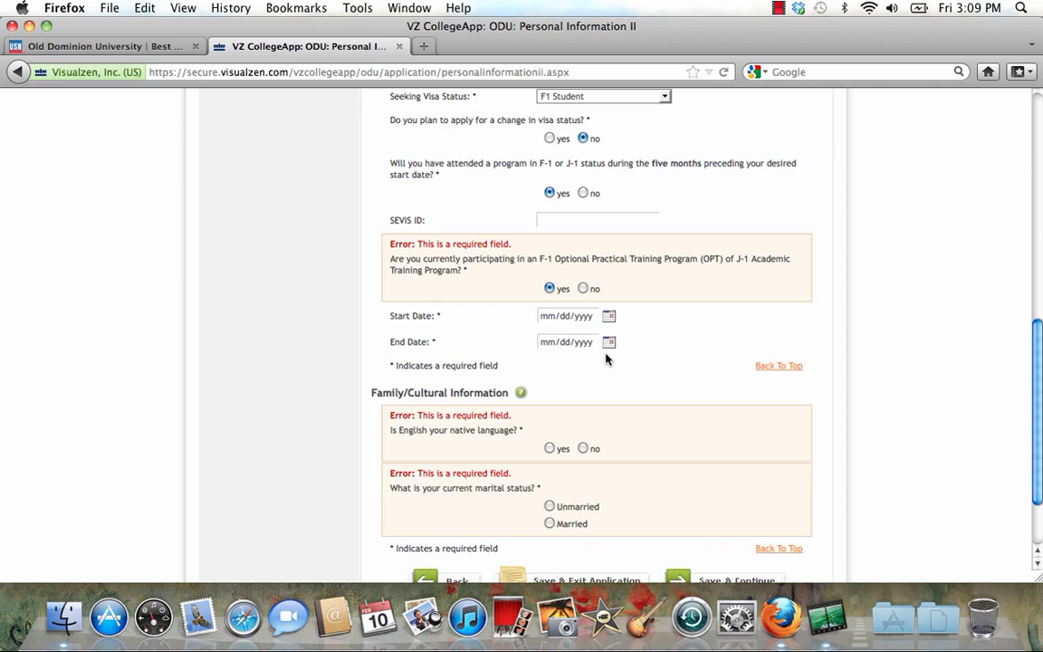
{"action": "scroll", "coordinate": [669, 354], "scroll_direction": "up", "scroll_amount": 3}
{"action": "scroll", "coordinate": [670, 353], "scroll_direction": "up", "scroll_amount": 5}
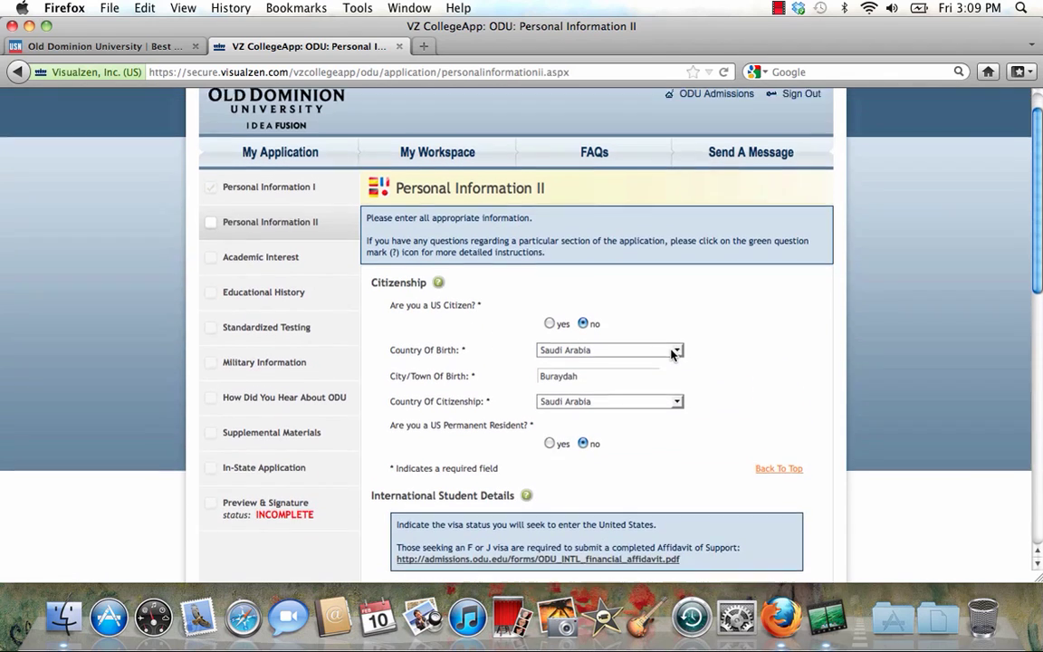